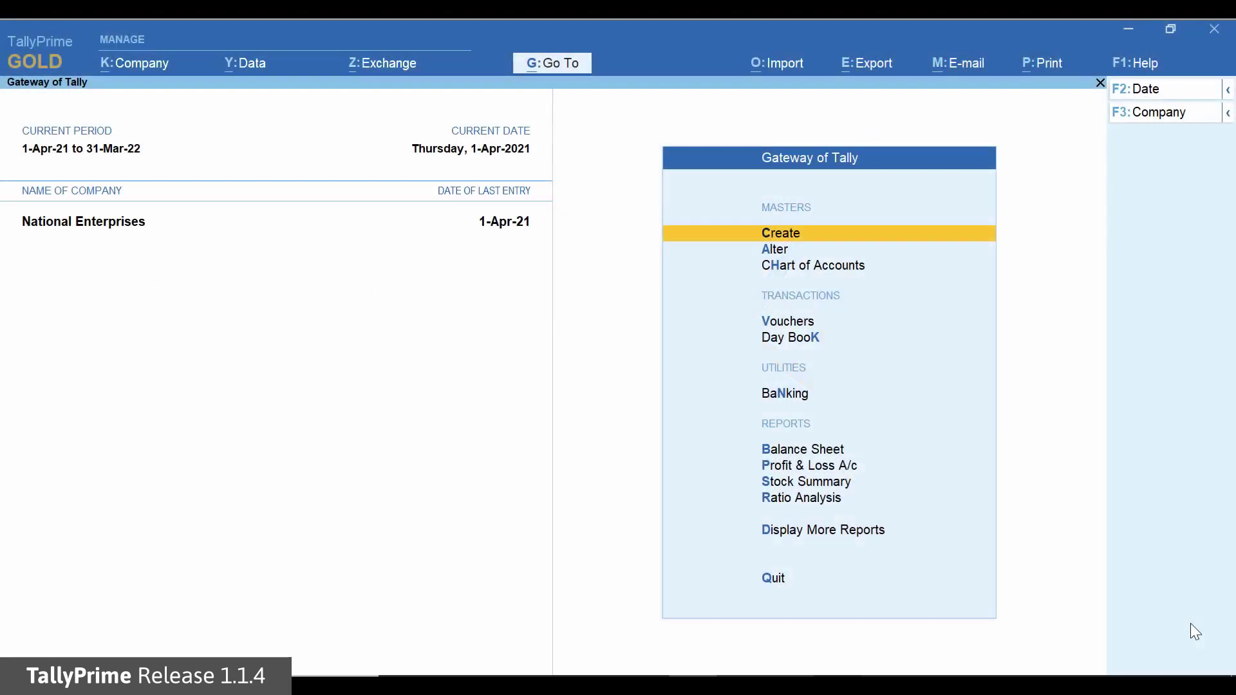
Start a sales voucher for the party RAS Enterprises using the TCS Sales - Realisation ledger
{"action": "key", "text": "Down"}
{"action": "key", "text": "Down"}
{"action": "key", "text": "Down"}
{"action": "key", "text": "Return"}
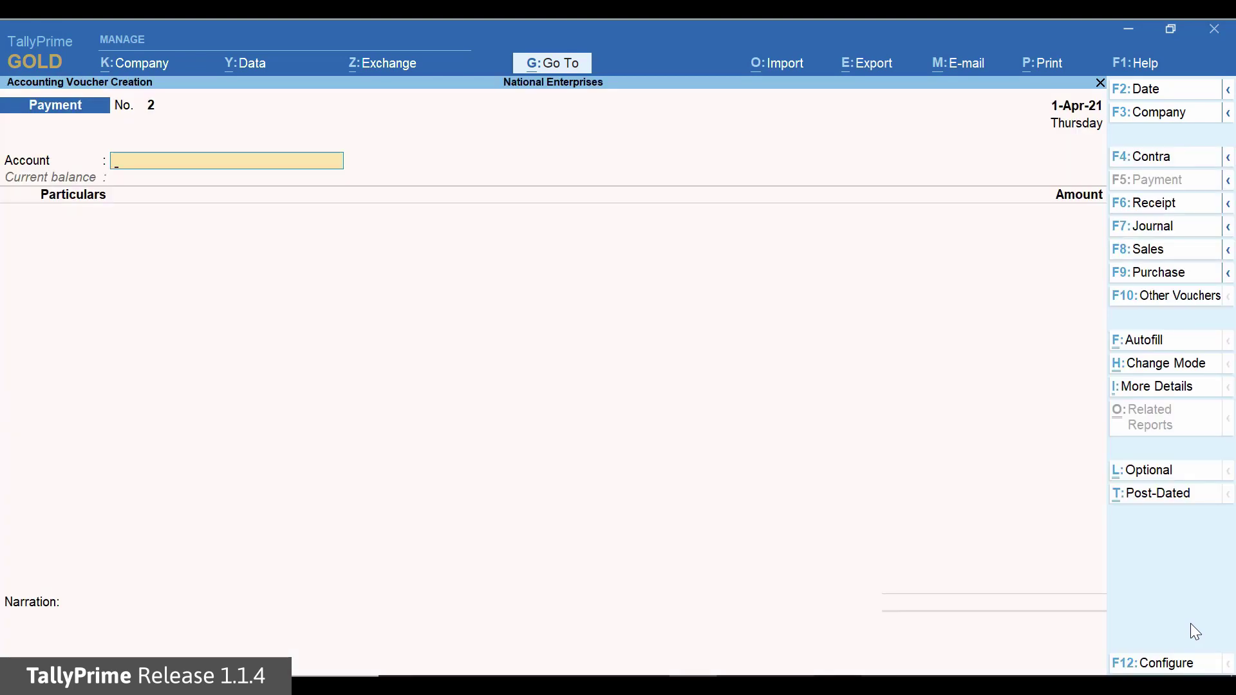
{"action": "key", "text": "F8"}
{"action": "key", "text": "Down"}
{"action": "key", "text": "Down"}
{"action": "key", "text": "Down"}
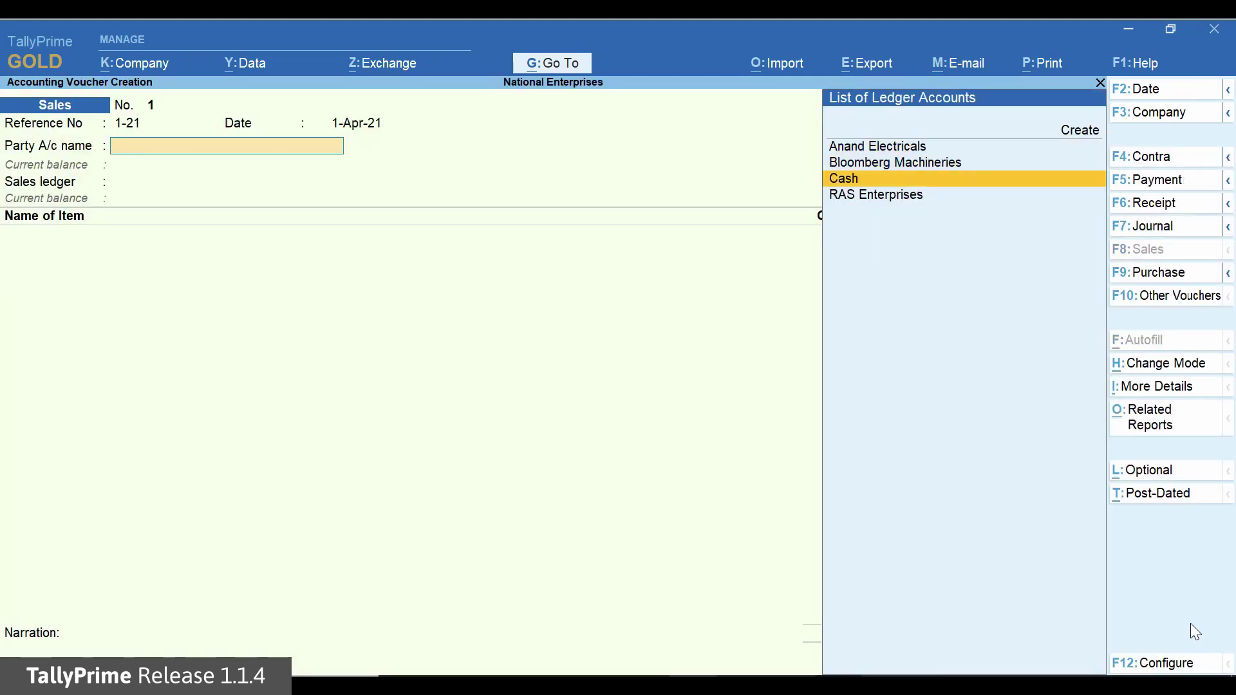
{"action": "key", "text": "Return"}
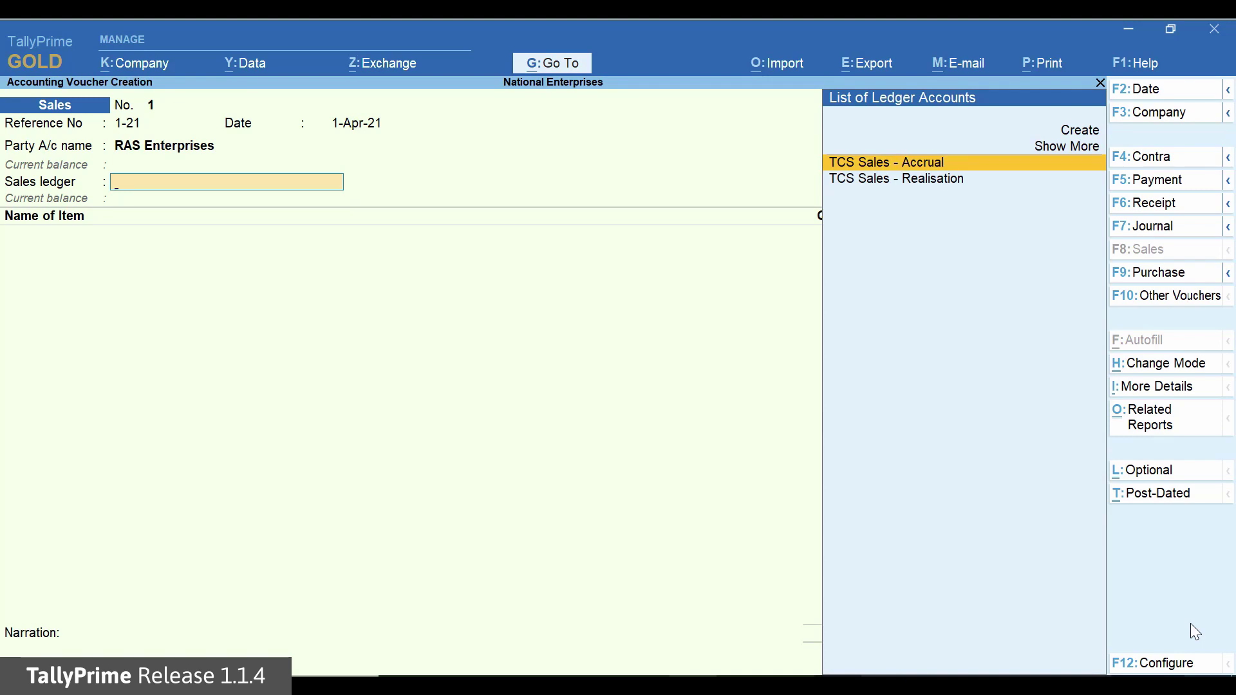
{"action": "key", "text": "Down"}
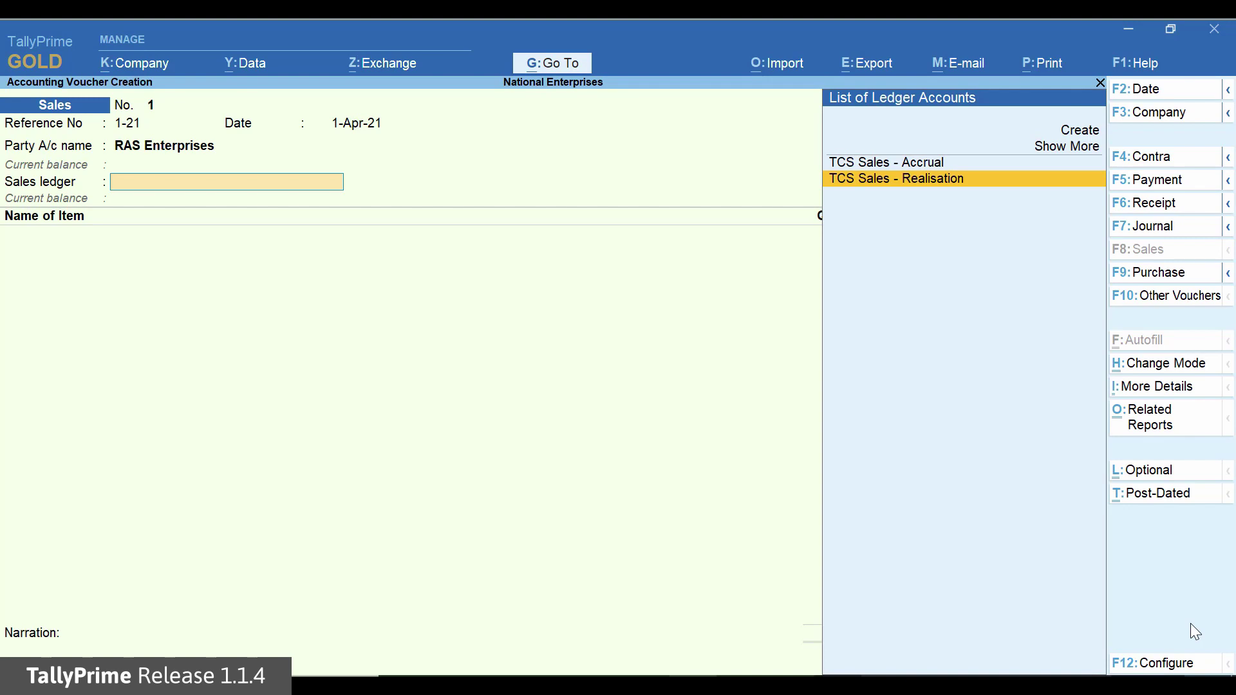
{"action": "key", "text": "Return"}
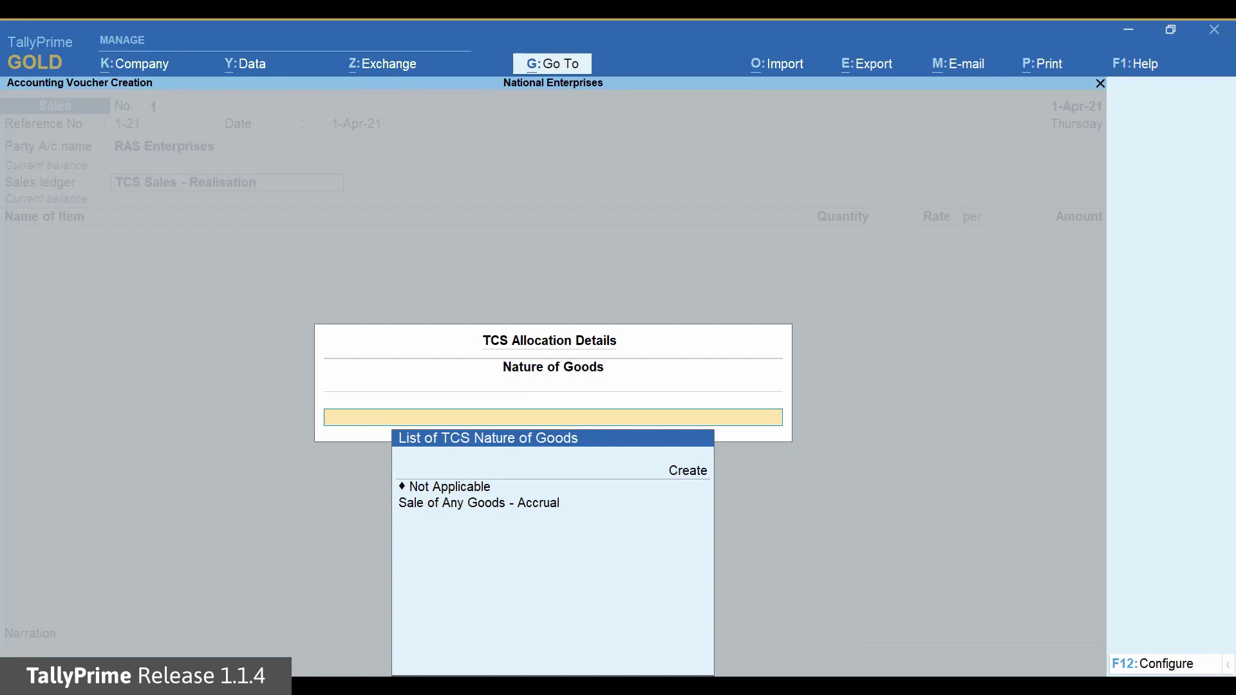
Set overriding tax calculation of realisation-based nature of goods to Yes, keeping the TCS exemption for buyer-deductible TDS at No
{"action": "key", "text": "F12"}
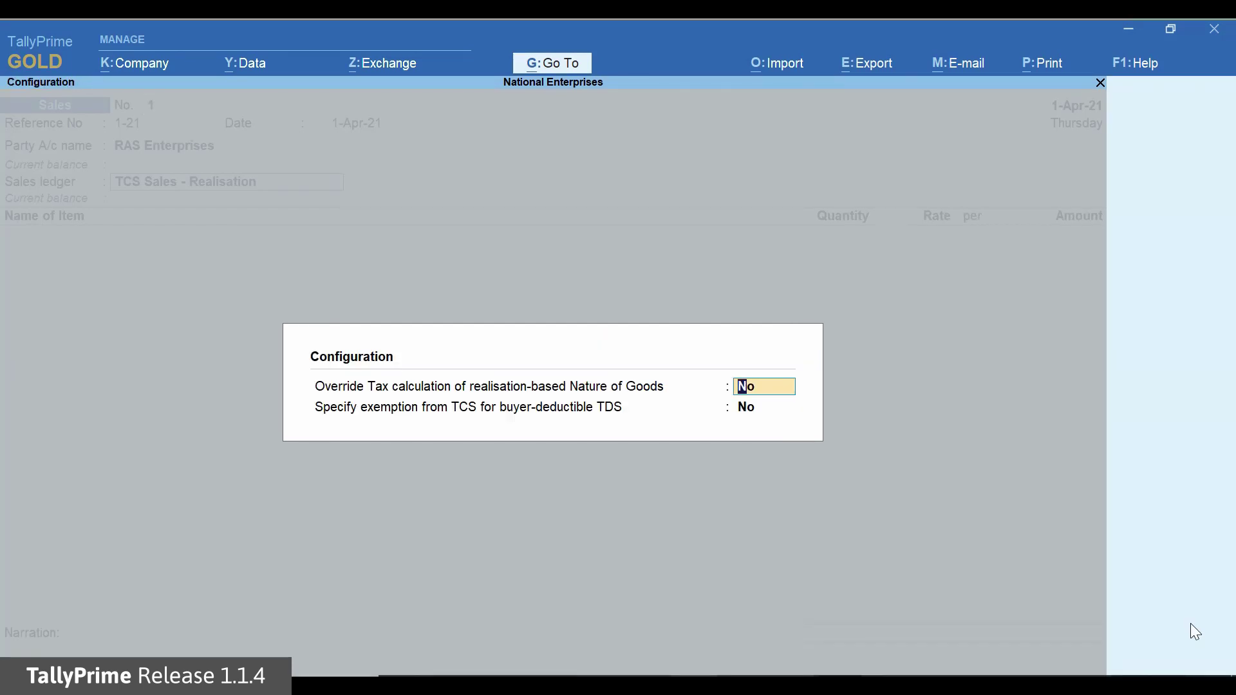
{"action": "type", "text": "Yes"}
{"action": "key", "text": "Return"}
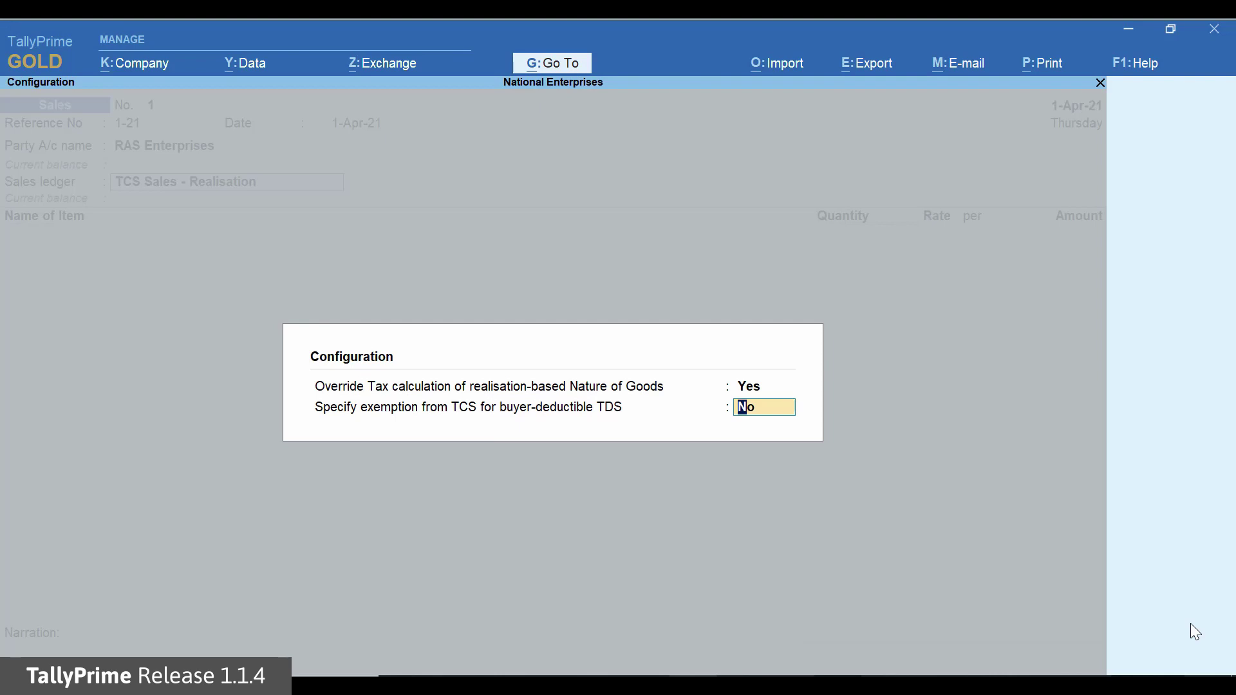
{"action": "key", "text": "Return"}
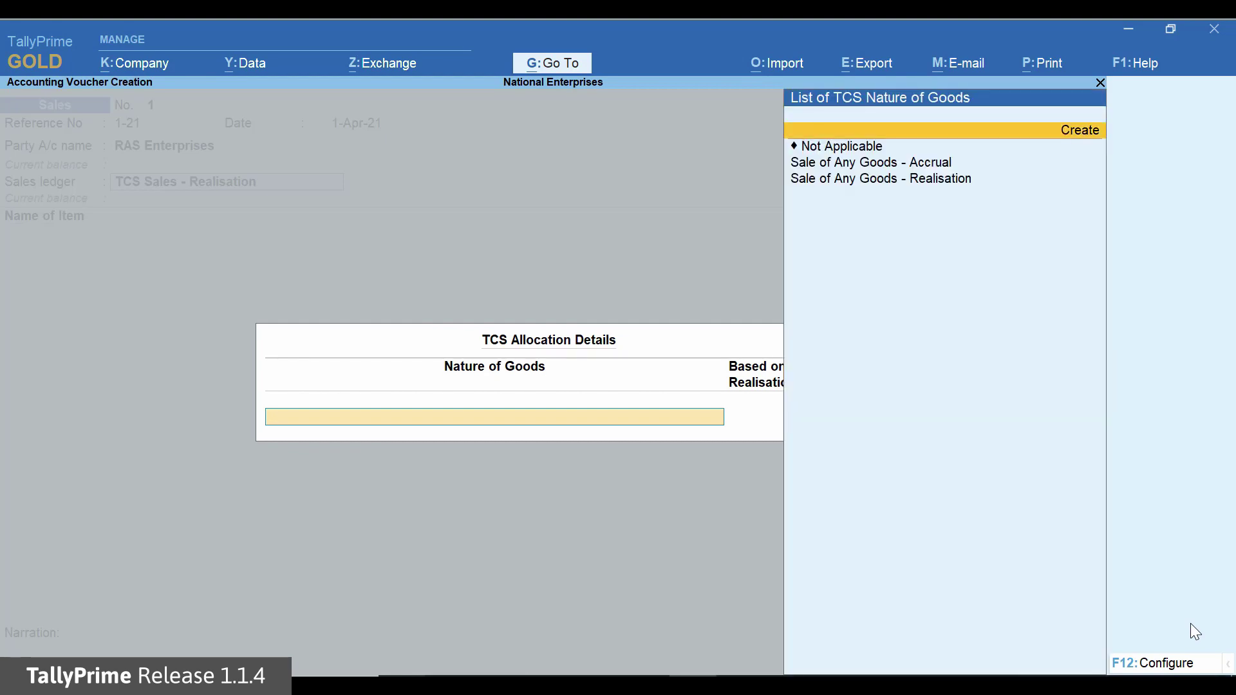
Allocate the sale to the nature of goods Sale of Any Goods - Realisation, with Based on Realisation set to Yes
{"action": "key", "text": "Down"}
{"action": "key", "text": "Down"}
{"action": "key", "text": "Return"}
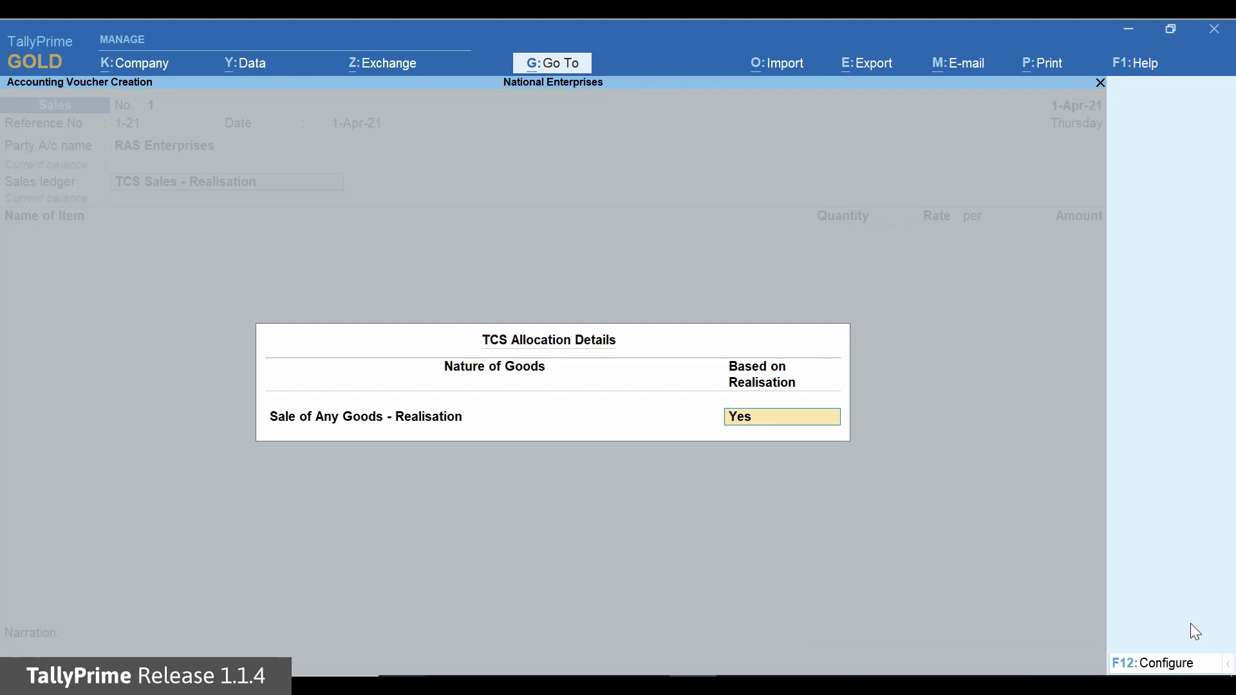
{"action": "key", "text": "Return"}
Add the stock item Unit 207 with a quantity of 520 at a rate of 10,000 and finish the item list
{"action": "type", "text": "U"}
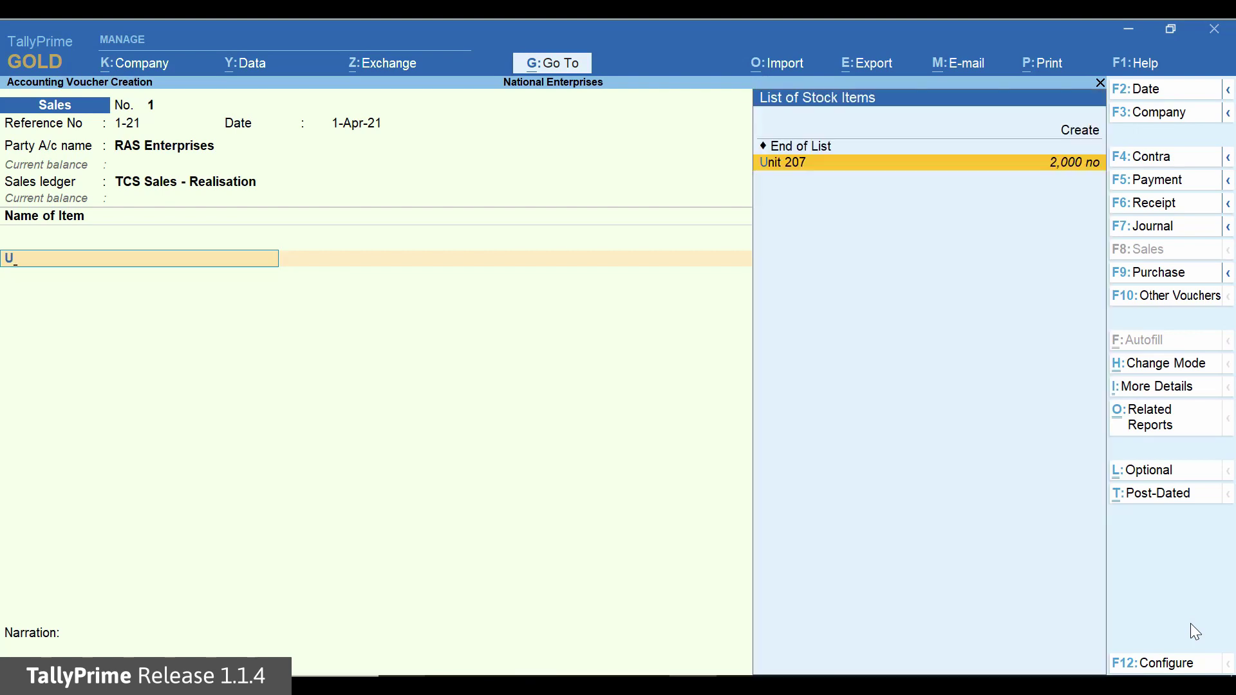
{"action": "key", "text": "Return"}
{"action": "type", "text": "520"}
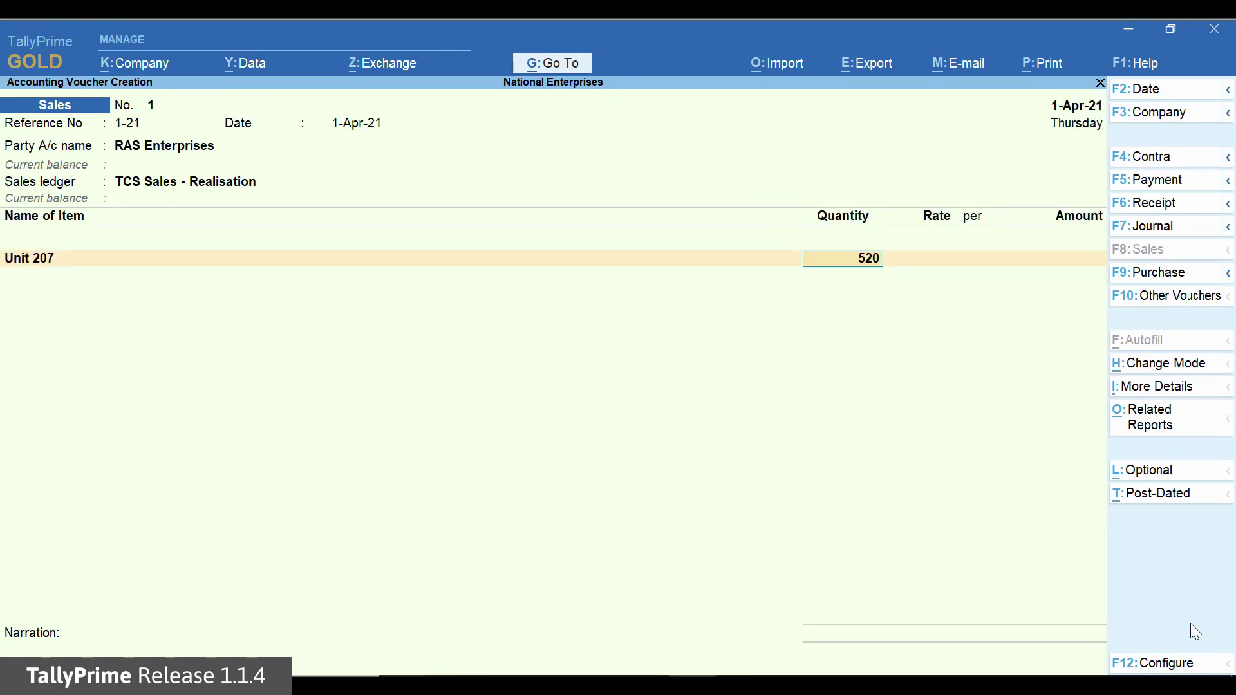
{"action": "key", "text": "Return"}
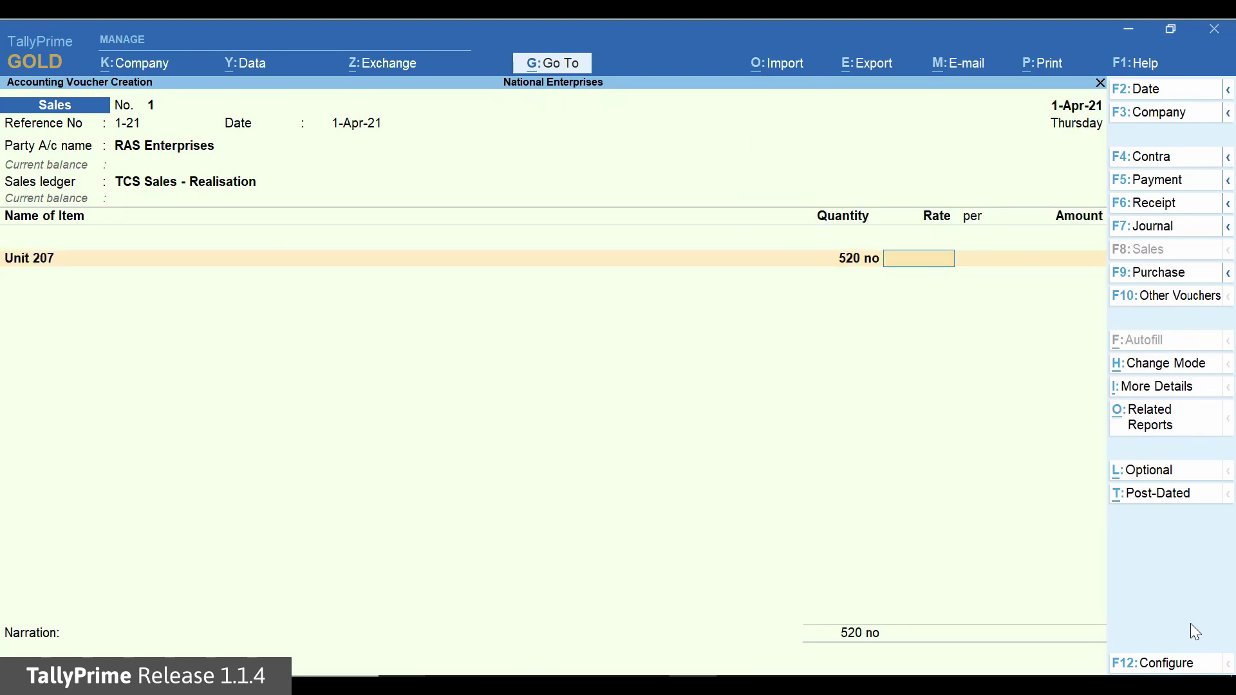
{"action": "type", "text": "10000"}
{"action": "key", "text": "Return"}
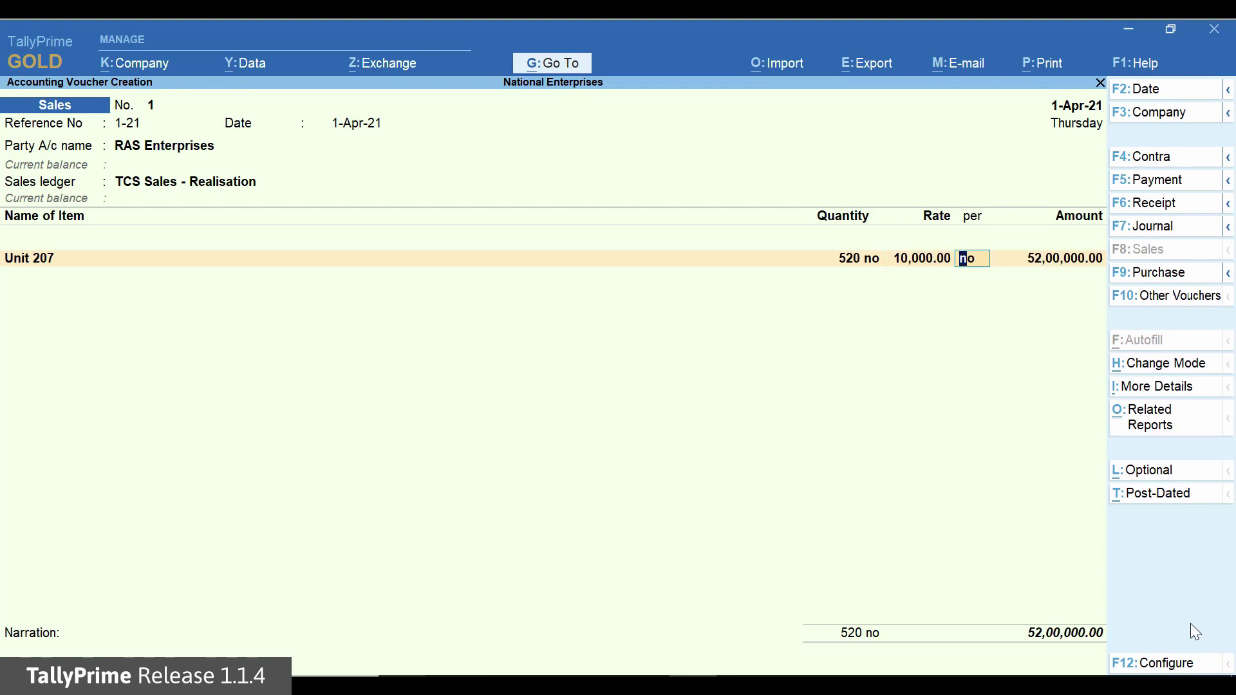
{"action": "key", "text": "Return"}
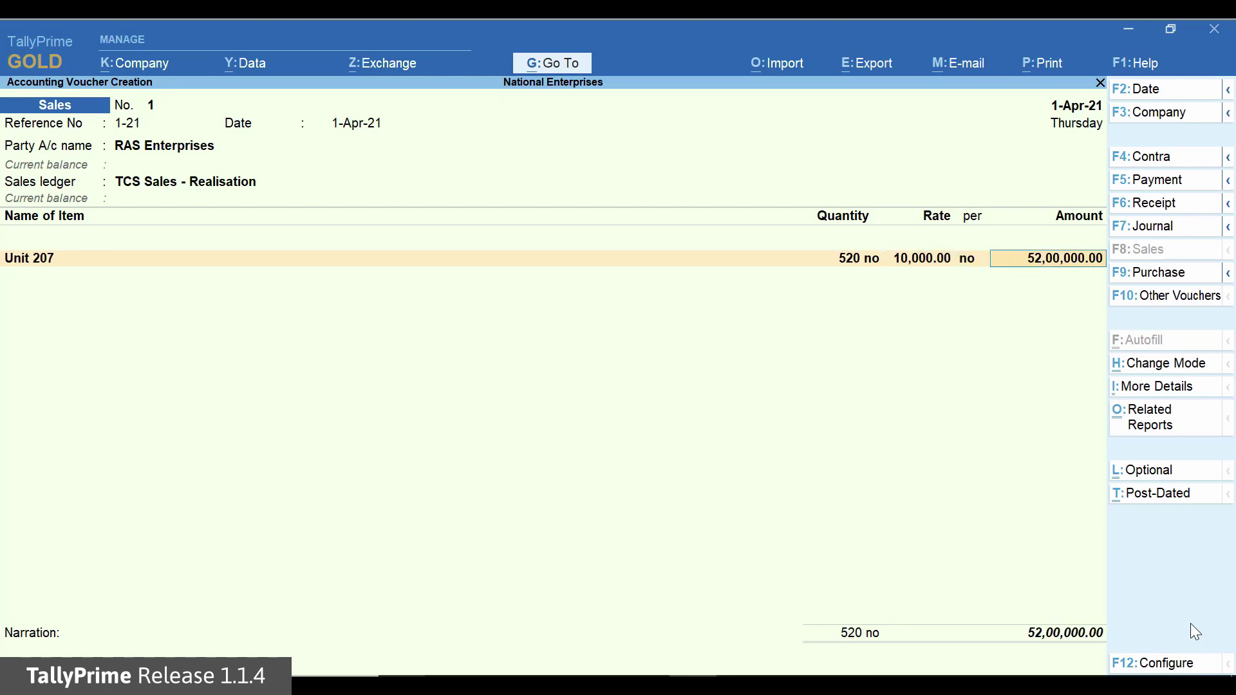
{"action": "key", "text": "Return"}
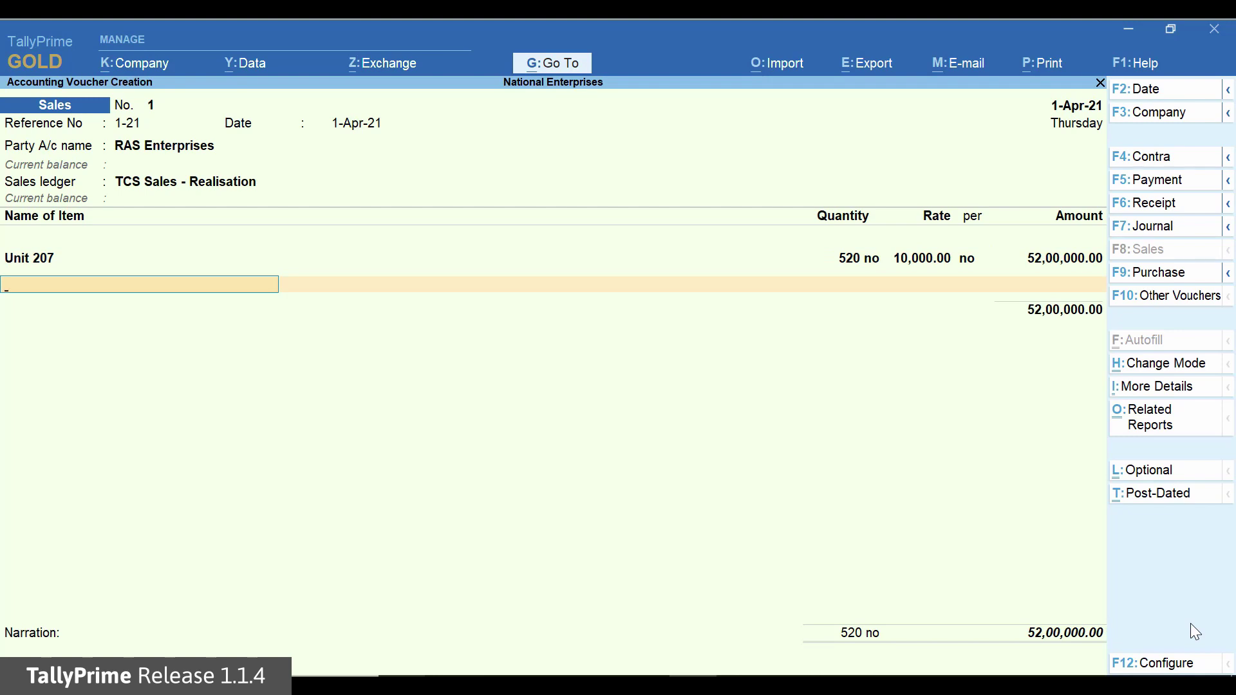
{"action": "key", "text": "Return"}
Try to add the TCS Duty ledger below the item in the sales voucher
{"action": "type", "text": "T"}
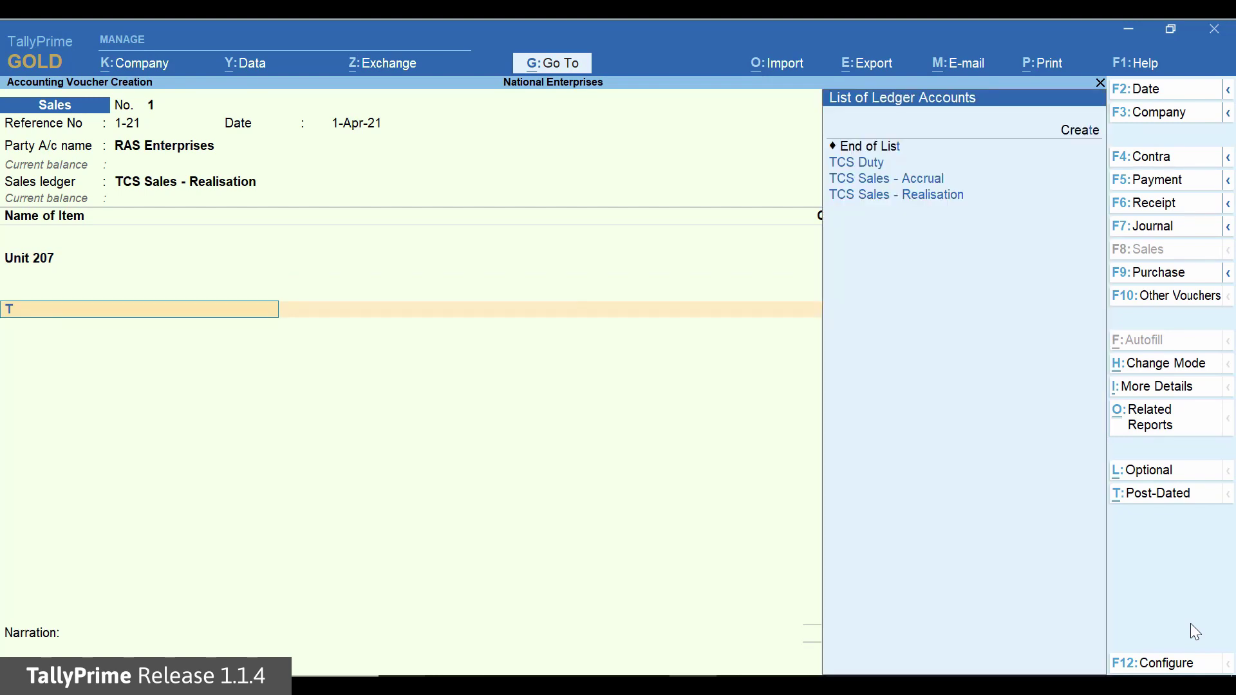
{"action": "key", "text": "Return"}
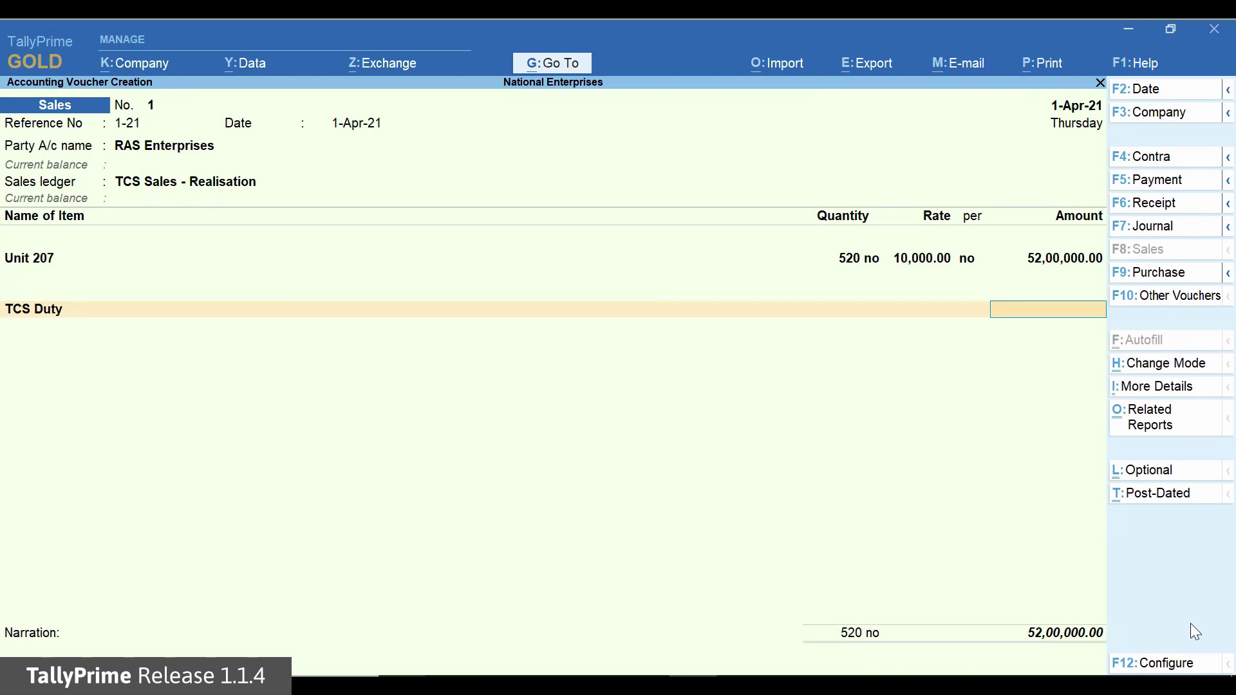
{"action": "key", "text": "BackSpace"}
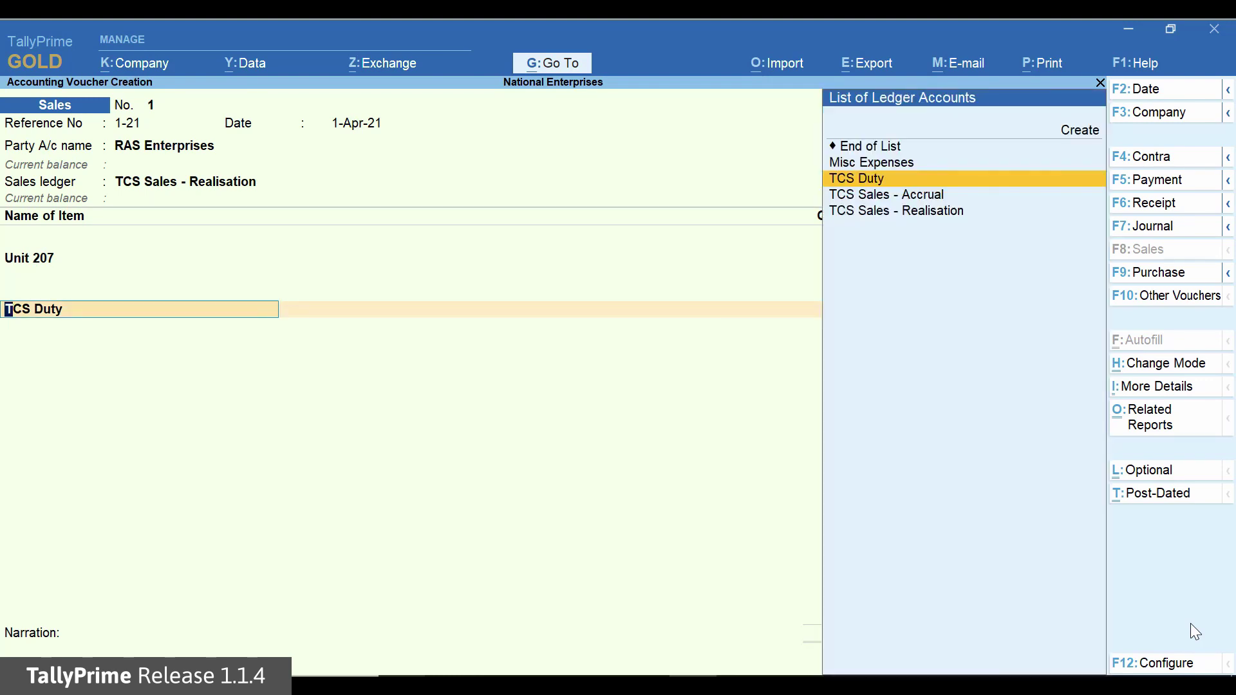
Replace the TCS Duty ledger line with End of List in the sales voucher
{"action": "key", "text": "Up"}
{"action": "key", "text": "Up"}
{"action": "key", "text": "Return"}
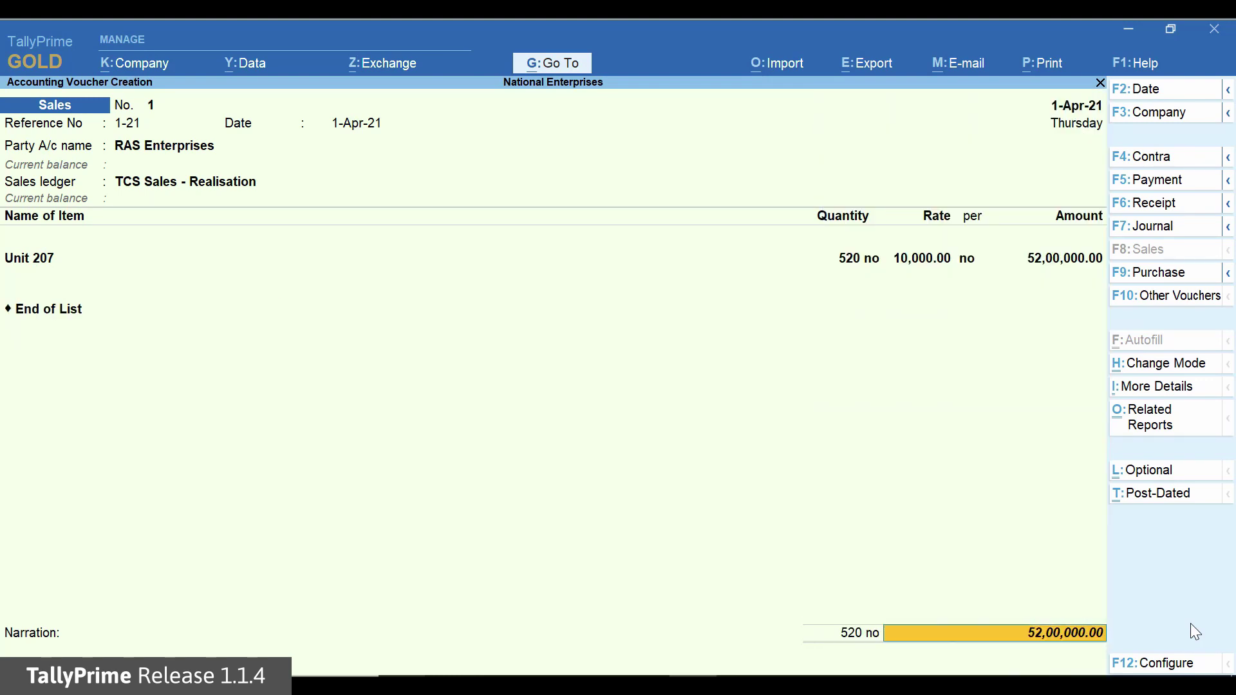
Check the TCS - Tax Analysis related report for the sales voucher
{"action": "key", "text": "ctrl"}
{"action": "key", "text": "ctrl+o"}
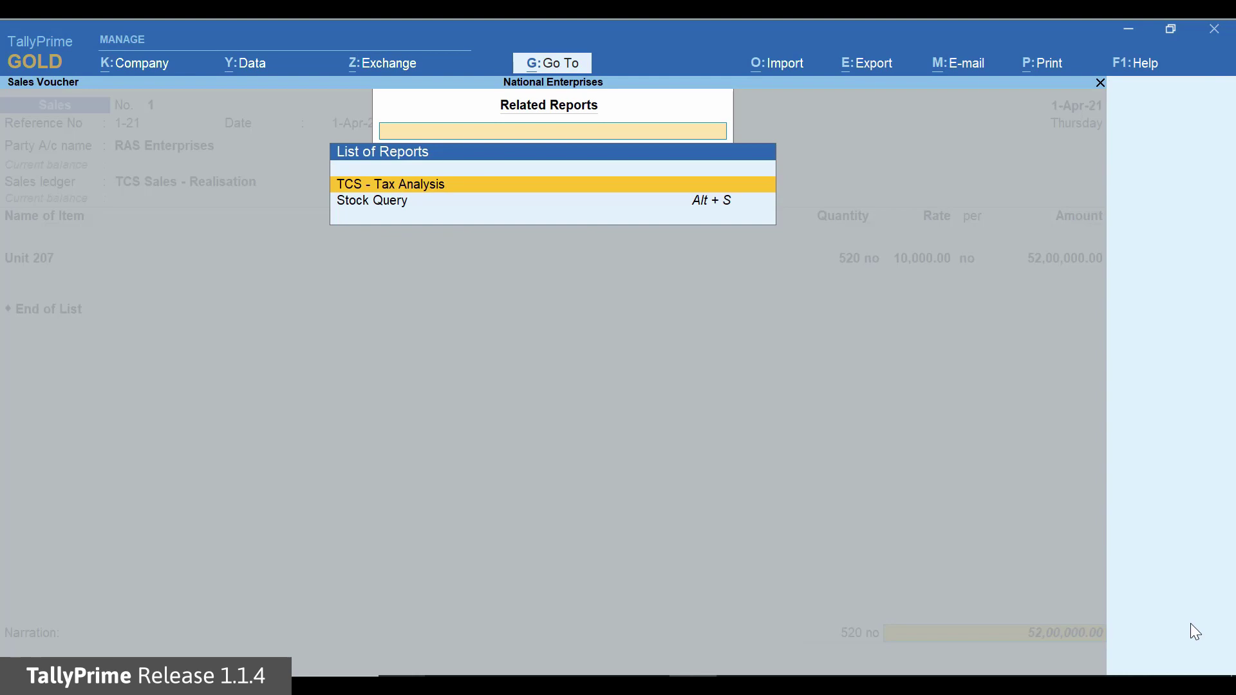
{"action": "key", "text": "Return"}
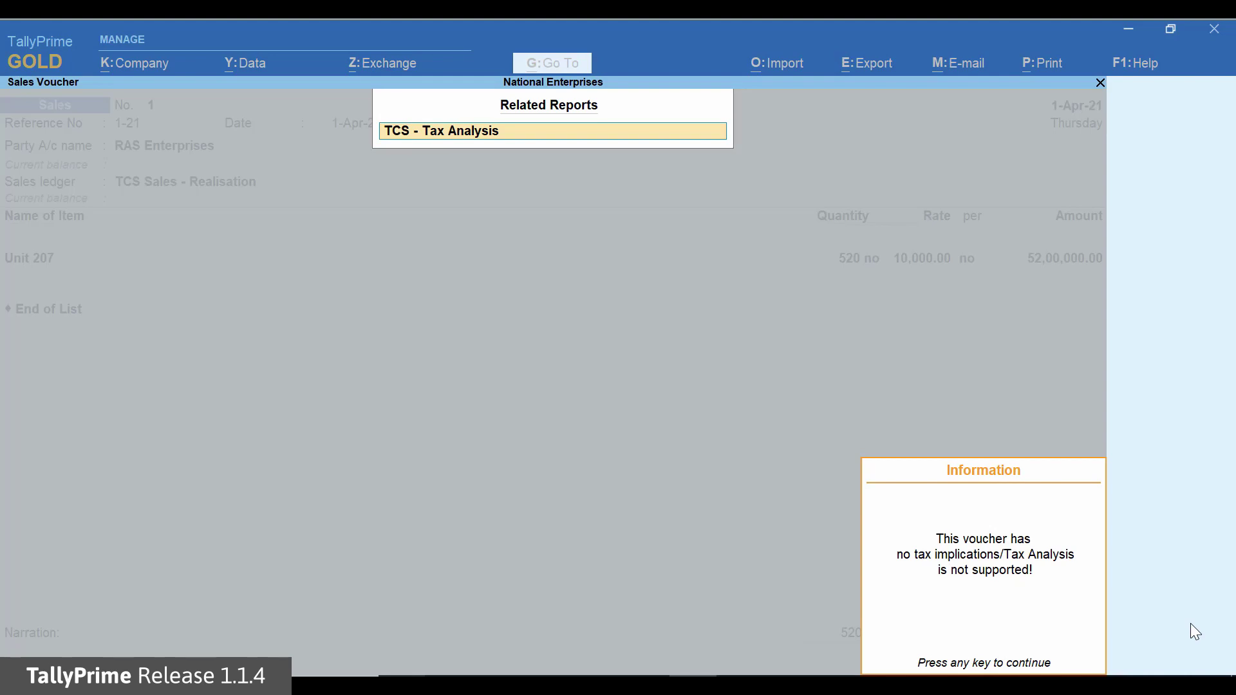
{"action": "key", "text": "Escape"}
Record the sale's bill-wise details as New Ref 1-21 for 52,00,000 Dr and complete the sales voucher
{"action": "key", "text": "Return"}
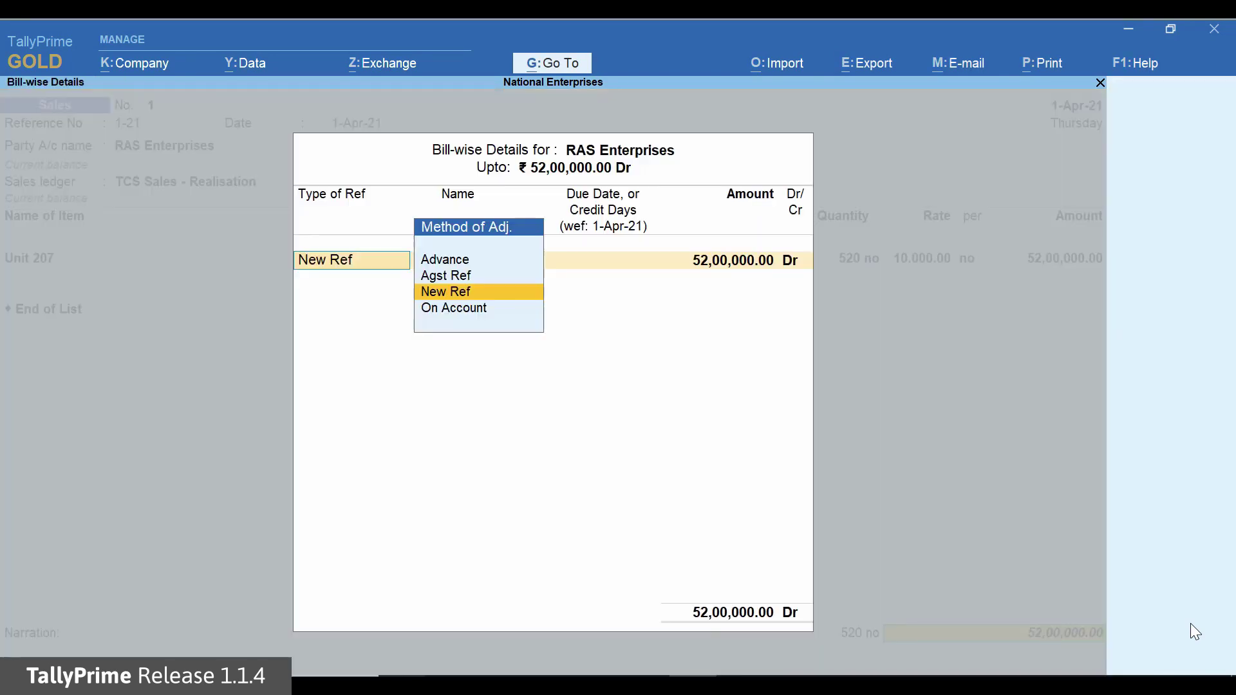
{"action": "key", "text": "Return"}
{"action": "key", "text": "Return"}
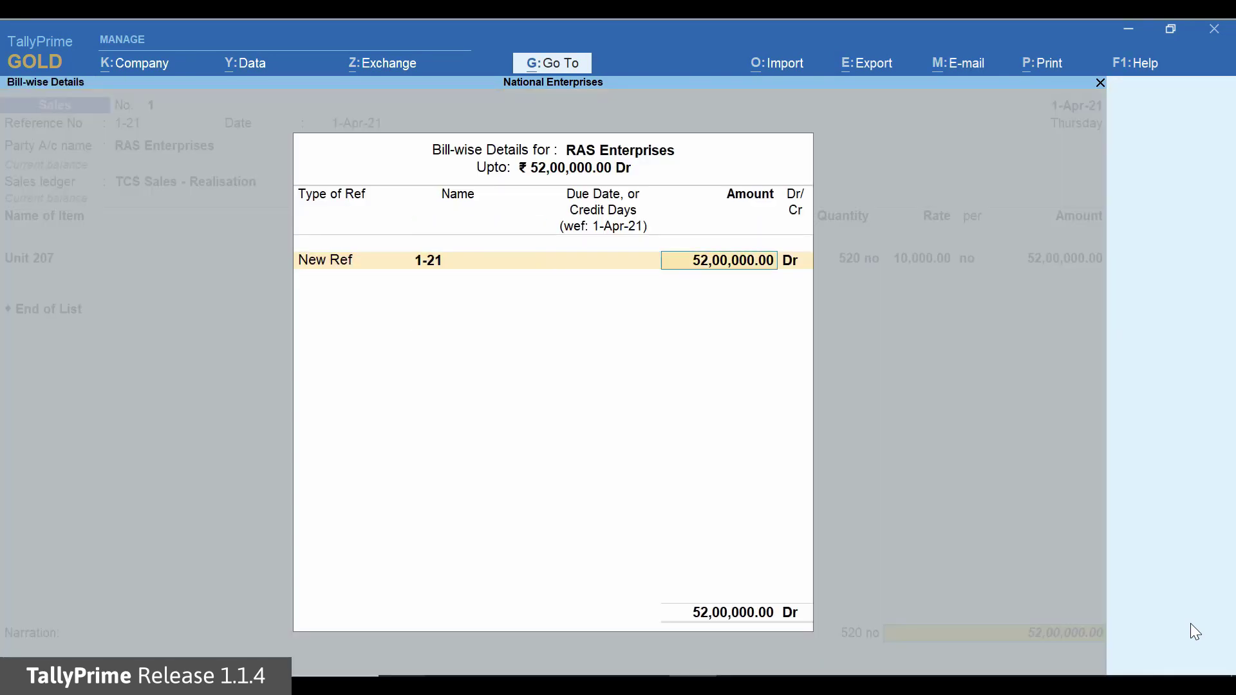
{"action": "key", "text": "Return"}
{"action": "key", "text": "Return"}
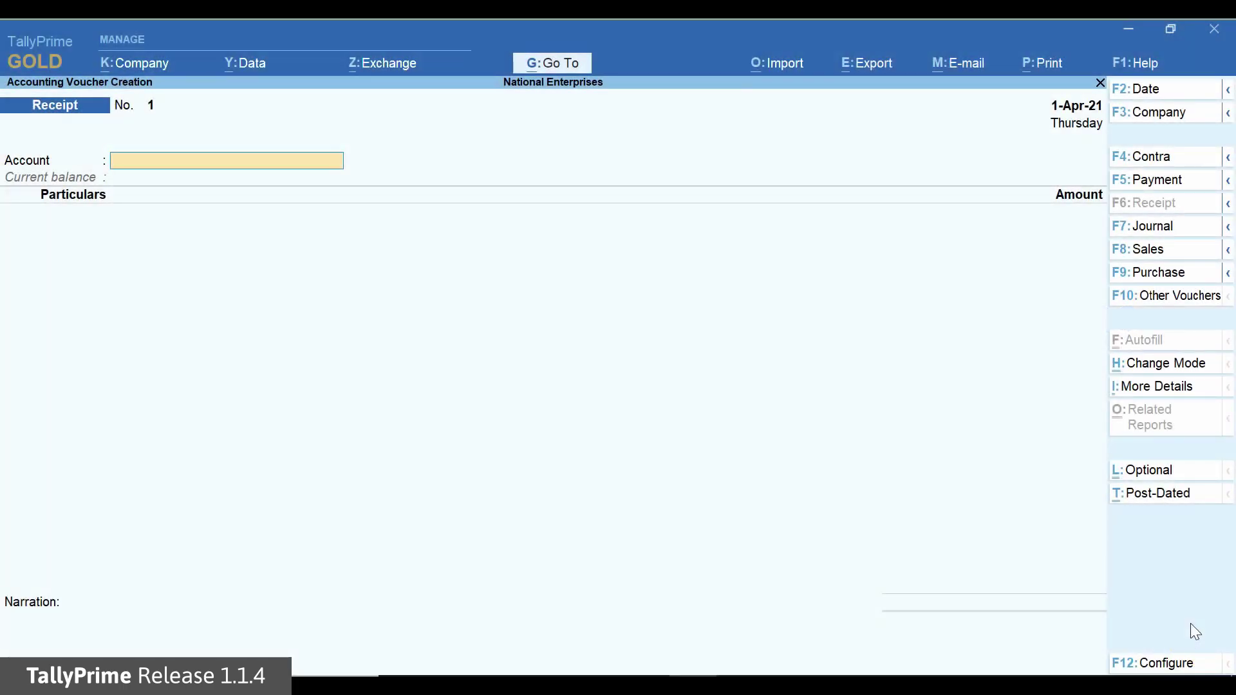
In the receipt voucher, set the account to HDFC Bank and enter 52,00,000 received from RAS Enterprises
{"action": "key", "text": "Down"}
{"action": "key", "text": "Return"}
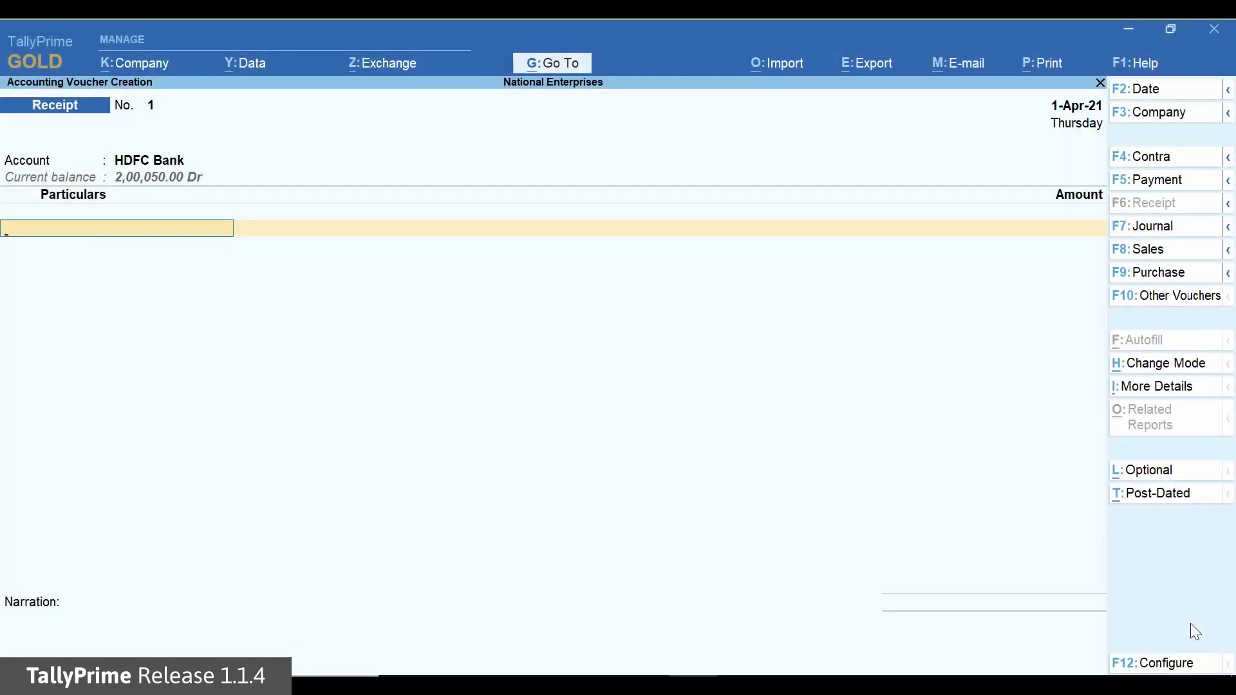
{"action": "key", "text": "Down"}
{"action": "key", "text": "Down"}
{"action": "key", "text": "Down"}
{"action": "key", "text": "Down"}
{"action": "key", "text": "Down"}
{"action": "key", "text": "Down"}
{"action": "key", "text": "Down"}
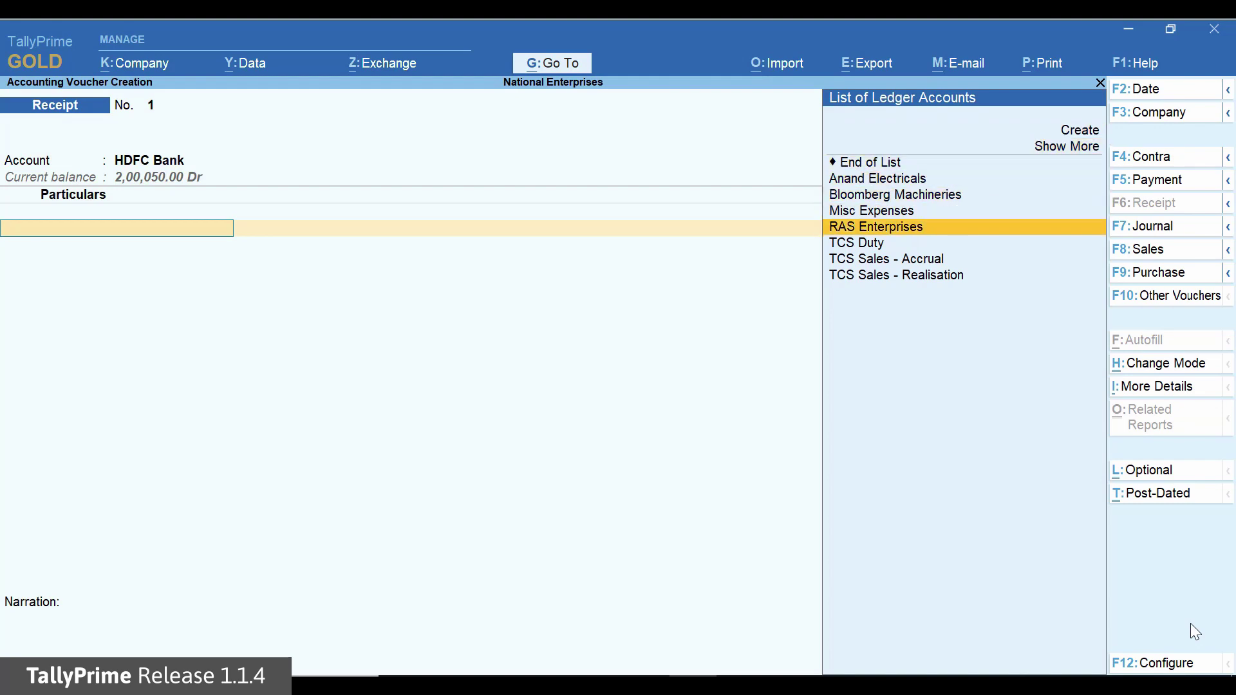
{"action": "key", "text": "Return"}
{"action": "type", "text": "5200000"}
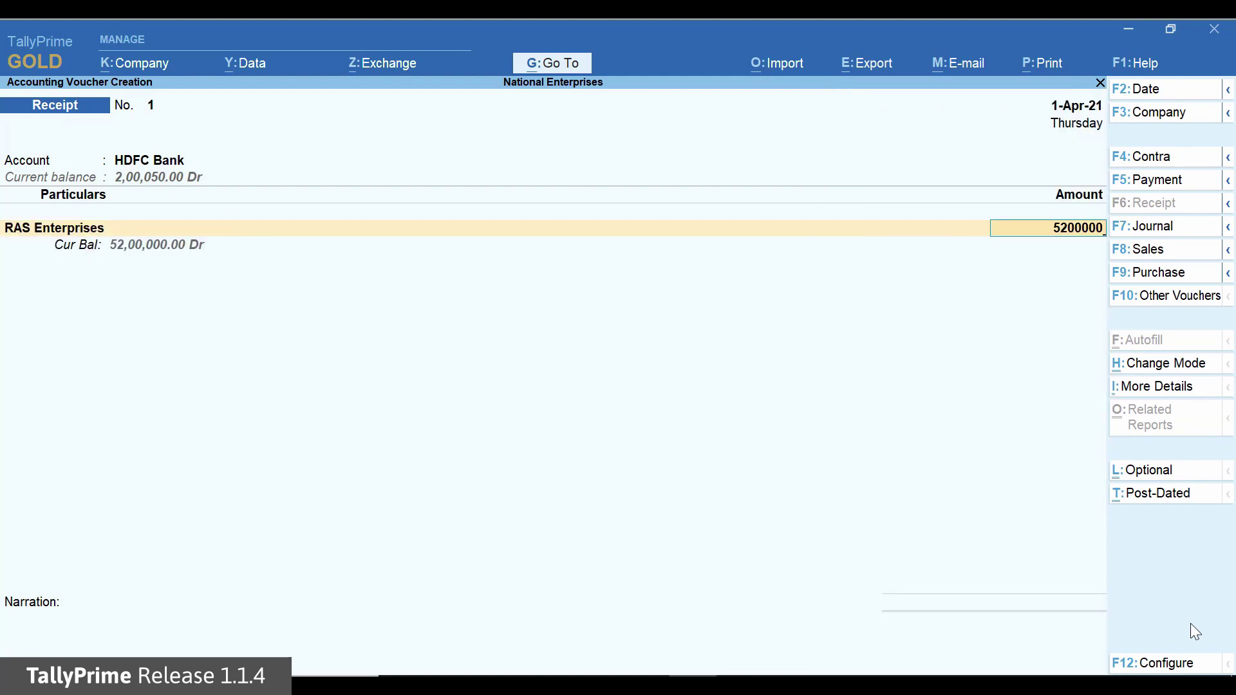
{"action": "key", "text": "Return"}
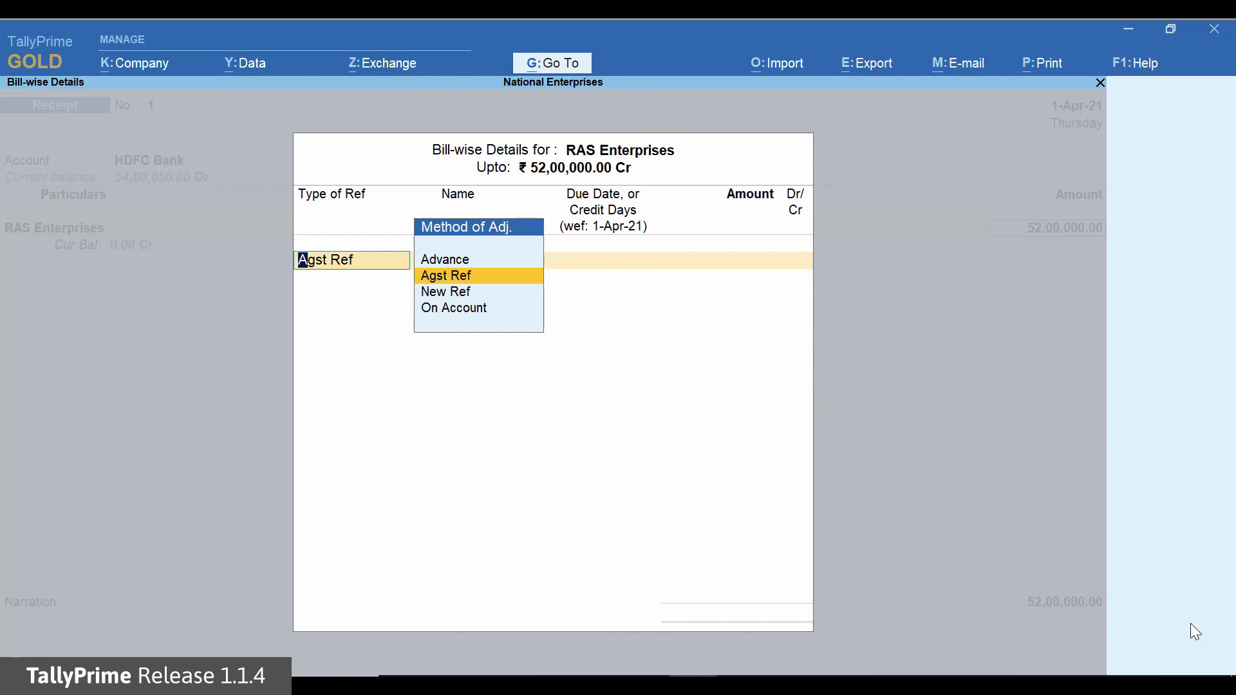
Settle the receipt against bill reference 1-21 for 52,00,000 Cr using Agst Ref
{"action": "key", "text": "Return"}
{"action": "key", "text": "Return"}
{"action": "key", "text": "Return"}
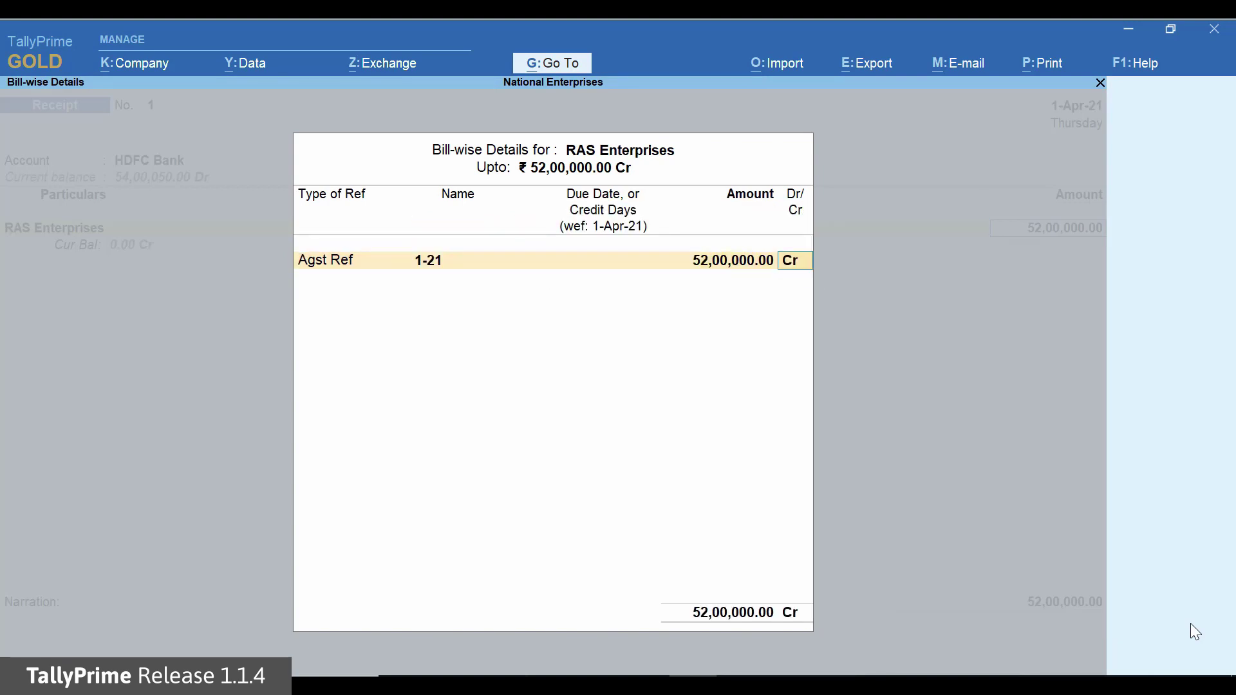
{"action": "key", "text": "Return"}
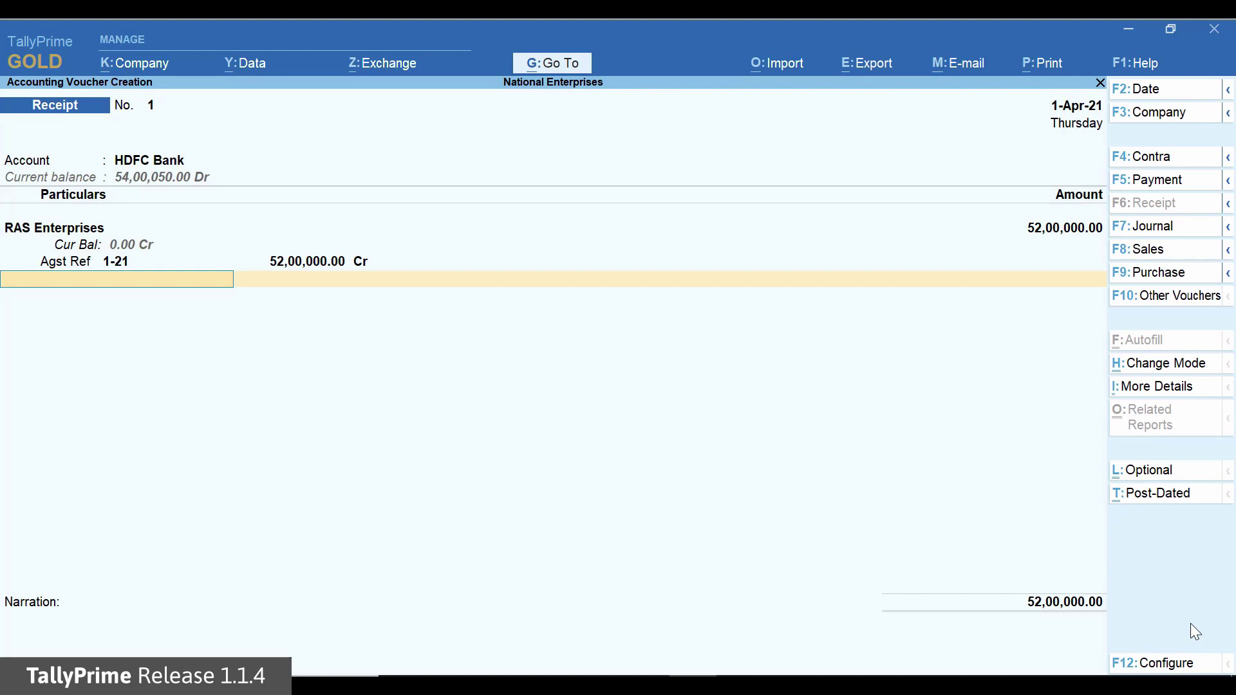
Add the TCS Duty ledger to the receipt with nature of goods Sale of Any Goods - Realisation, accepting the calculated amount
{"action": "type", "text": "T"}
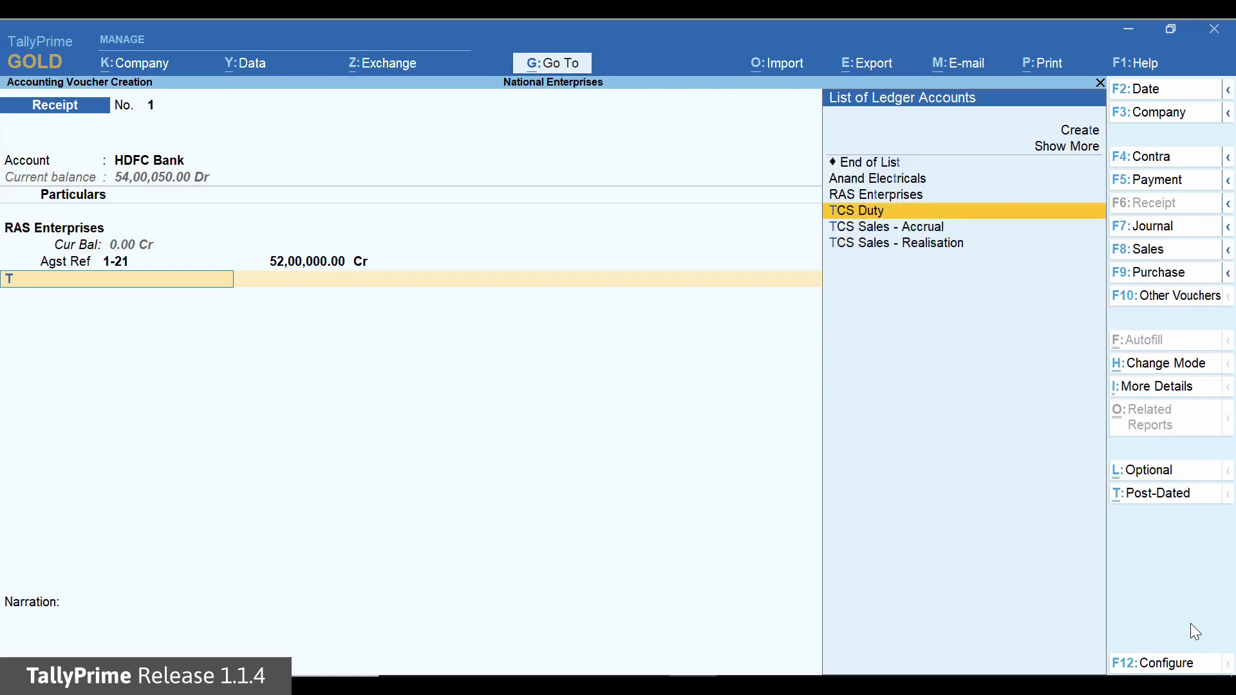
{"action": "key", "text": "Return"}
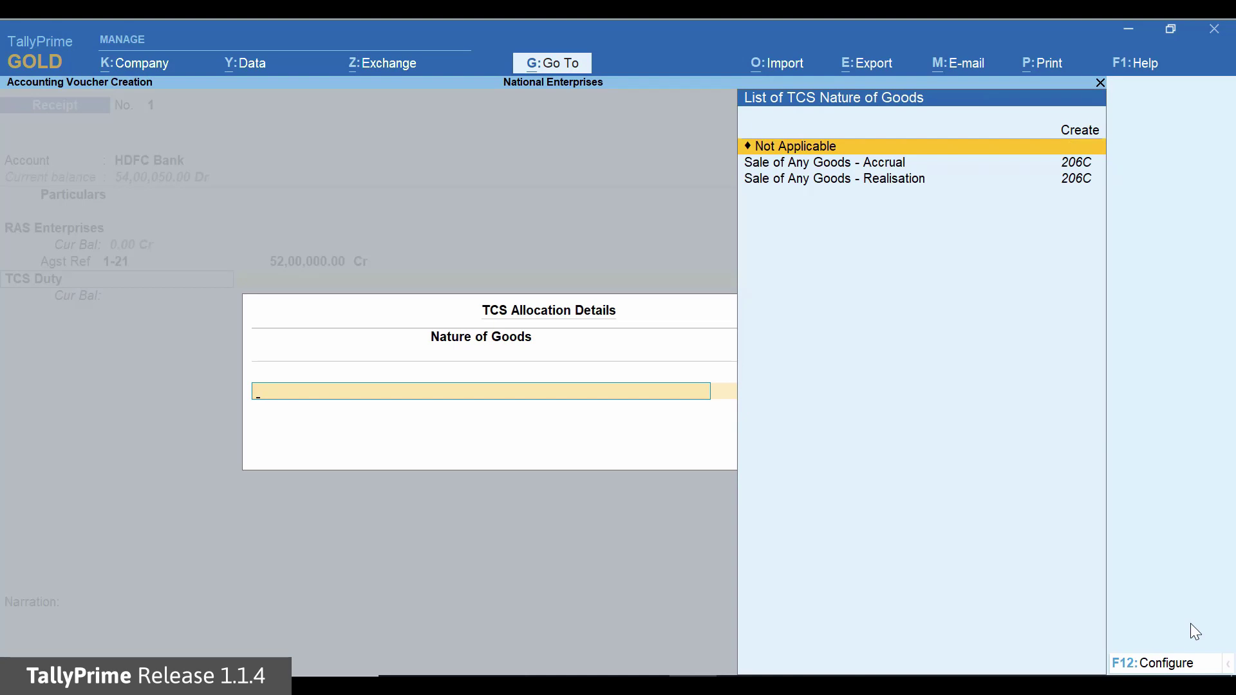
{"action": "key", "text": "Down"}
{"action": "key", "text": "Down"}
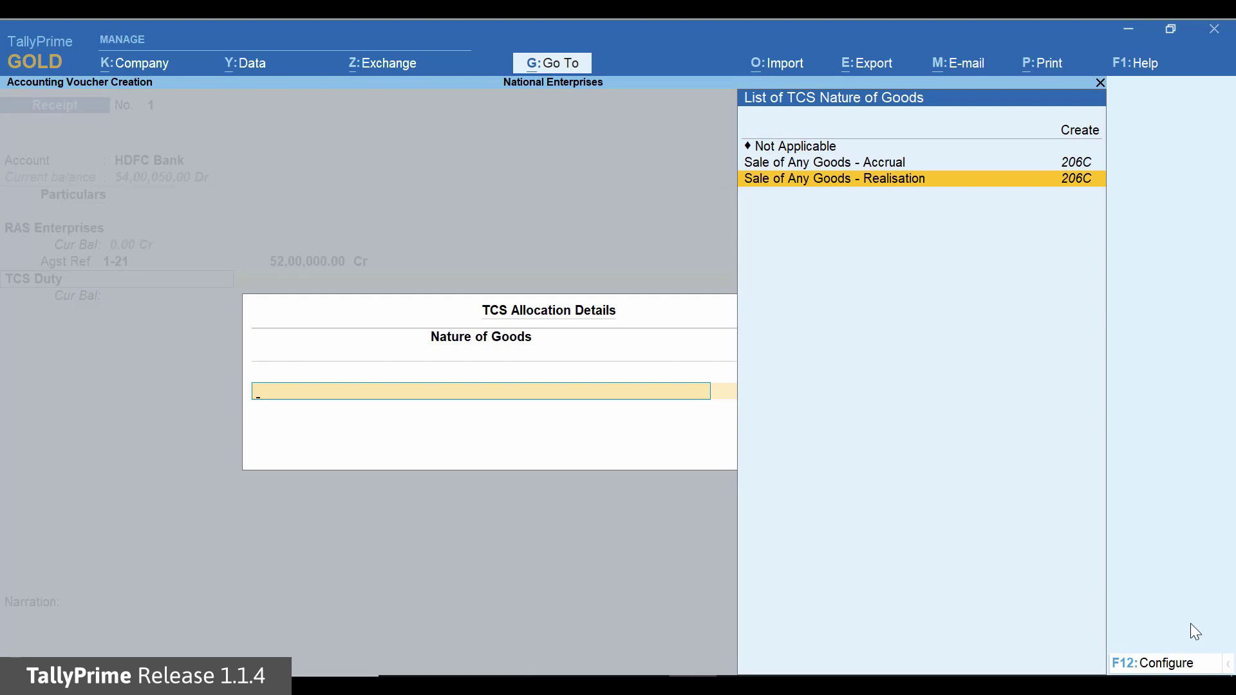
{"action": "key", "text": "Return"}
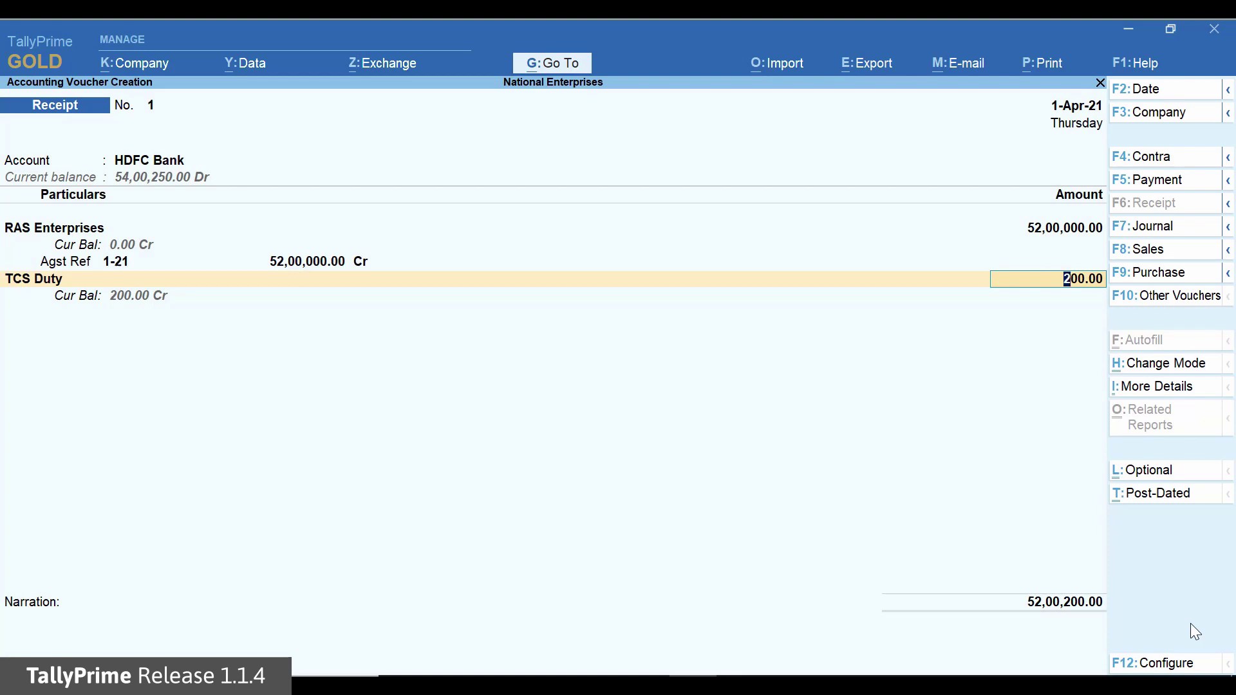
{"action": "key", "text": "Return"}
Complete the receipt voucher with a Cheque/DD bank allocation for RAS Enterprises of 52,00,200 dated 1-Apr-21
{"action": "key", "text": "Return"}
{"action": "key", "text": "Return"}
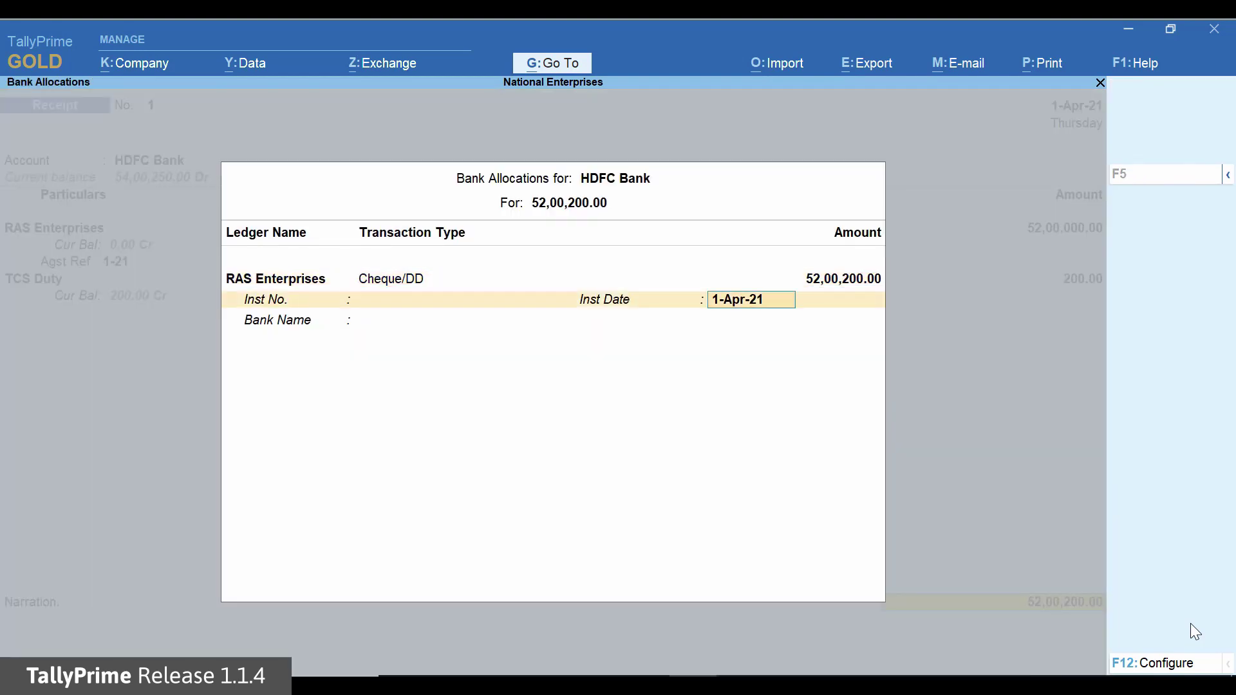
{"action": "key", "text": "Return"}
{"action": "key", "text": "Return"}
{"action": "key", "text": "Return"}
{"action": "key", "text": "Return"}
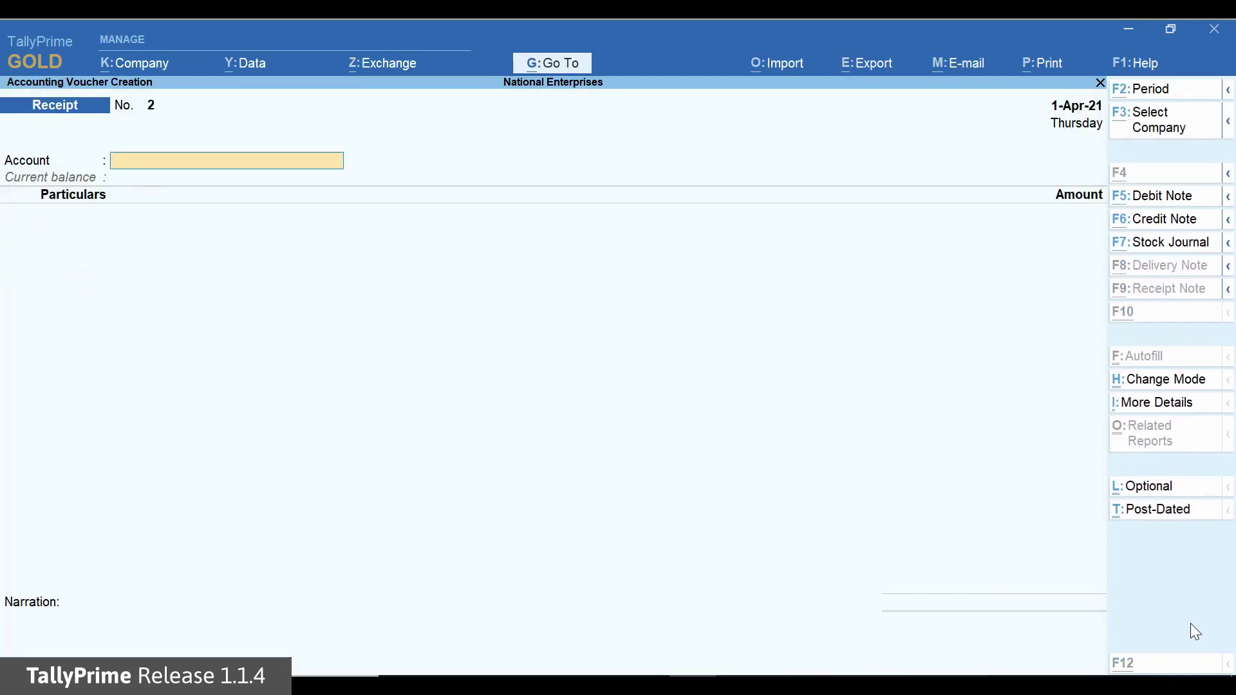
Open the Form 27EQ report and view the party details of Collection at Normal Rate
{"action": "key", "text": "alt+g"}
{"action": "type", "text": "Form"}
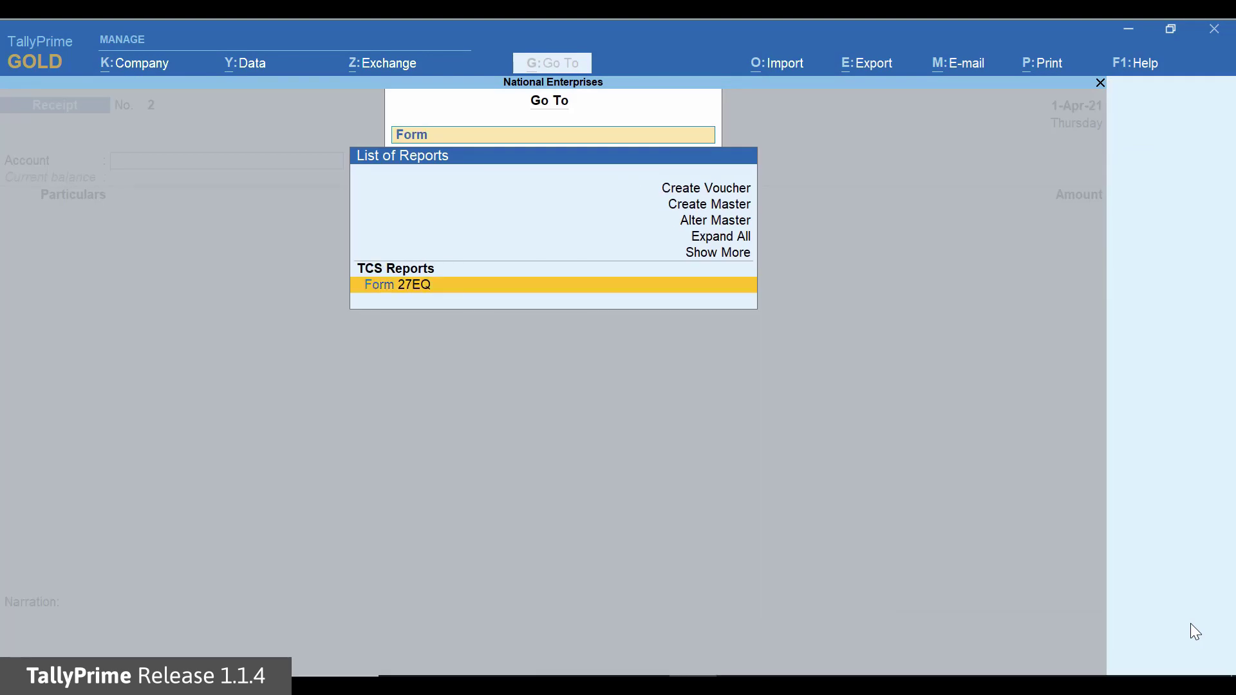
{"action": "key", "text": "Return"}
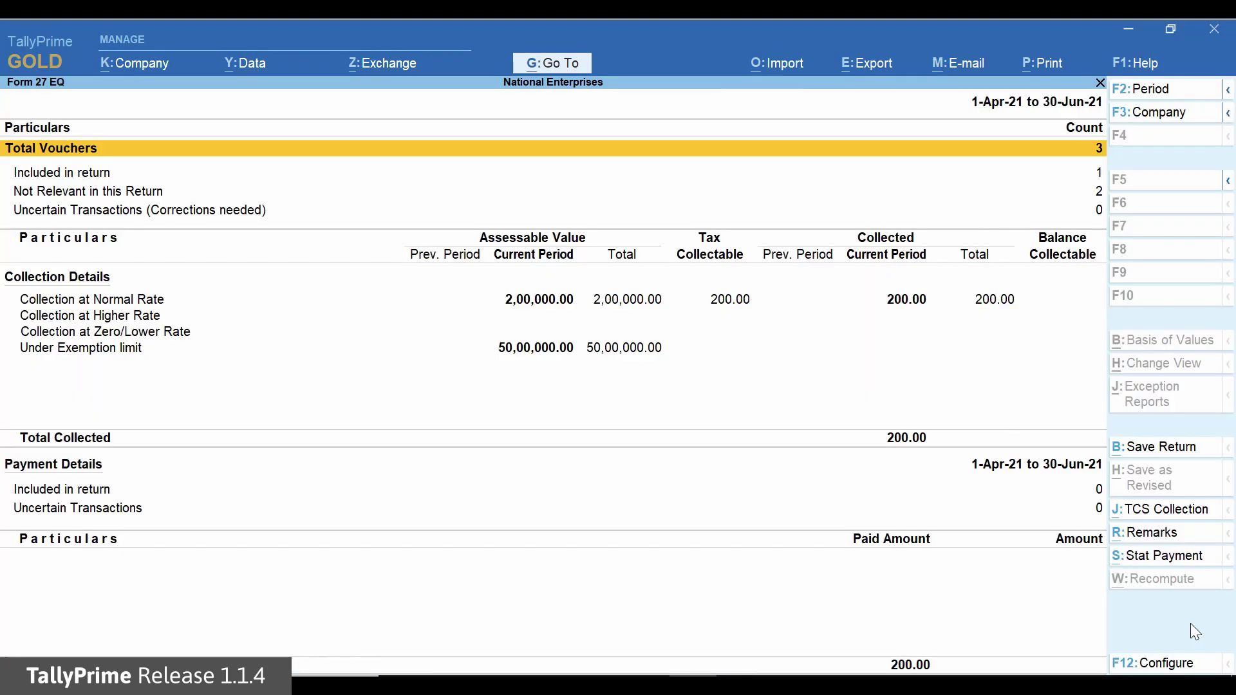
{"action": "key", "text": "Down"}
{"action": "key", "text": "Down"}
{"action": "key", "text": "Down"}
{"action": "key", "text": "Down"}
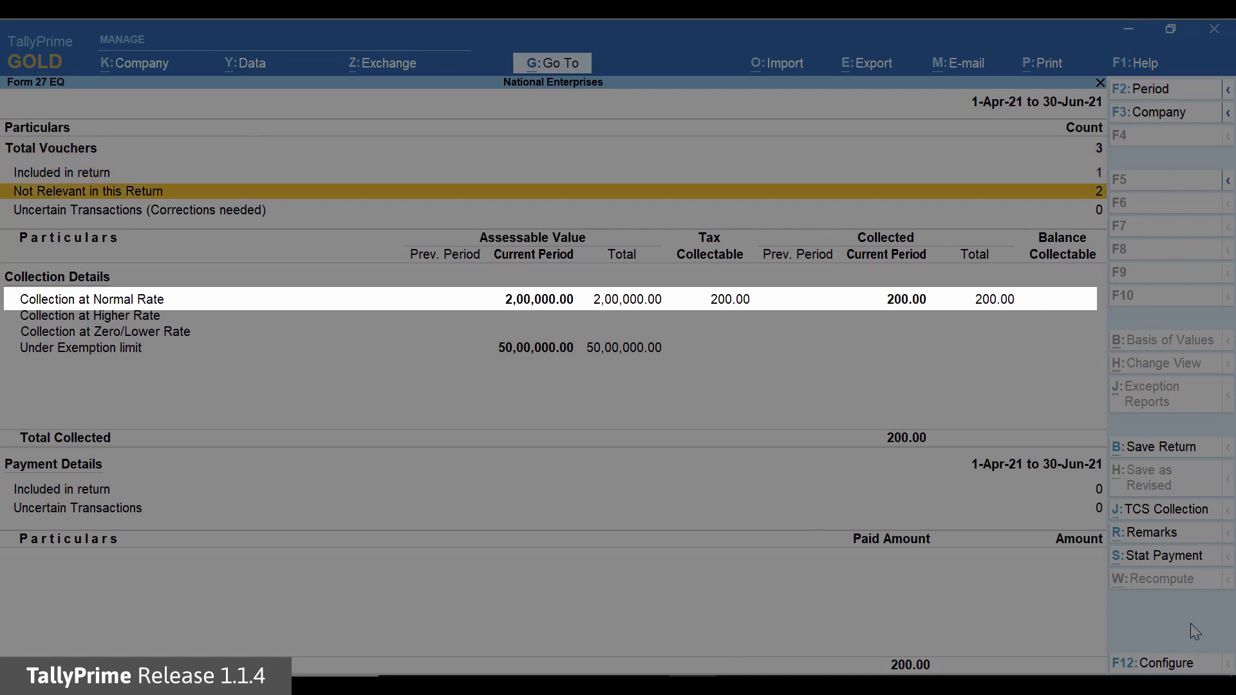
{"action": "key", "text": "Return"}
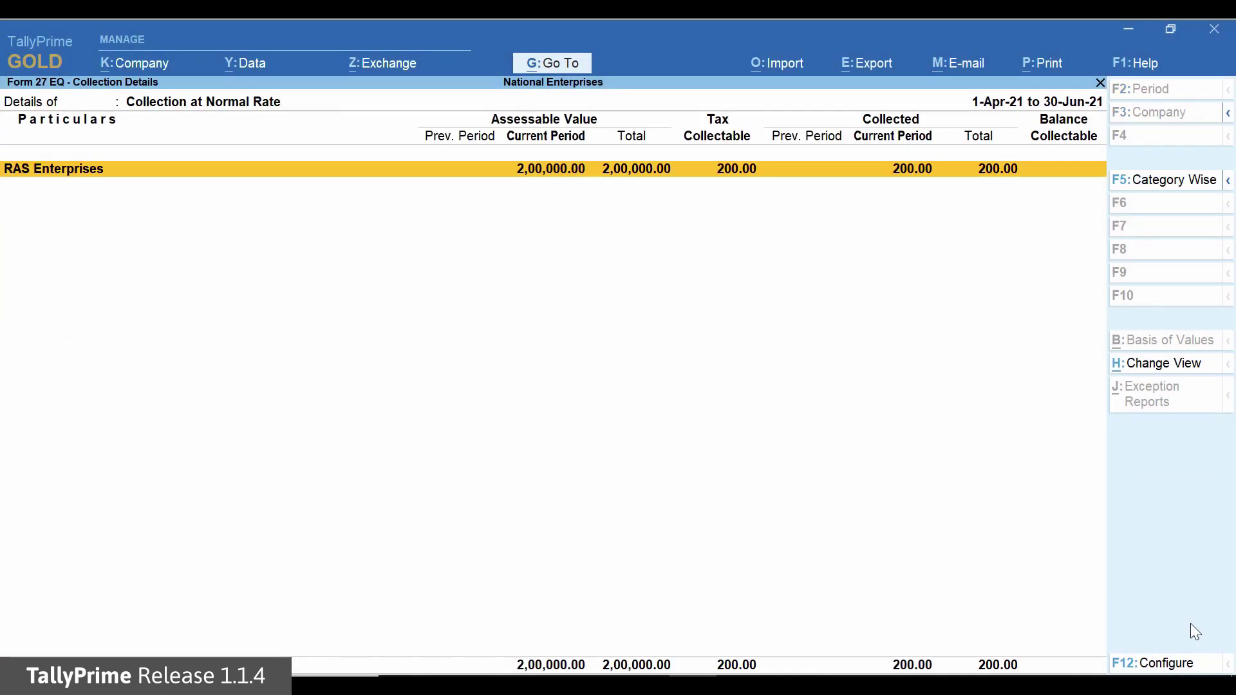
Return to the Form 27EQ summary and view the details of the Under Exemption limit row
{"action": "key", "text": "Escape"}
{"action": "key", "text": "Down"}
{"action": "key", "text": "Down"}
{"action": "key", "text": "Down"}
{"action": "key", "text": "Return"}
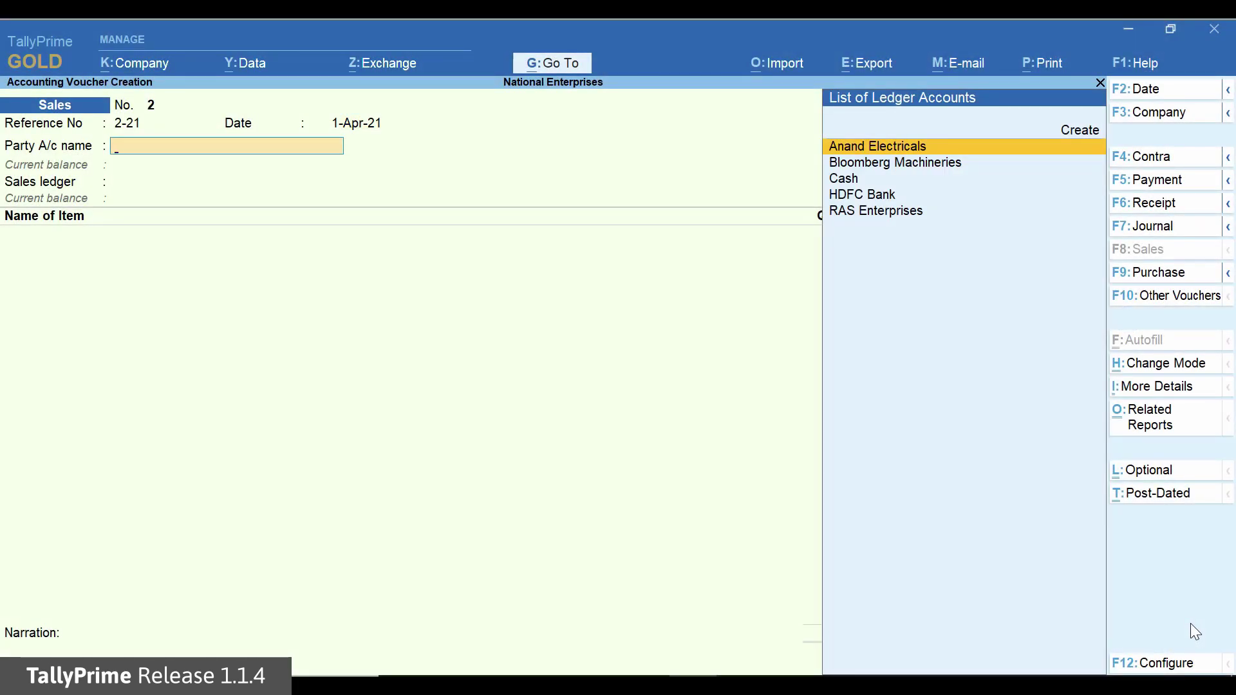
Enter a sale to Anand Electricals under TCS Sales - Accrual for 540 nos of Unit 207 at a rate of 10,000
{"action": "key", "text": "Return"}
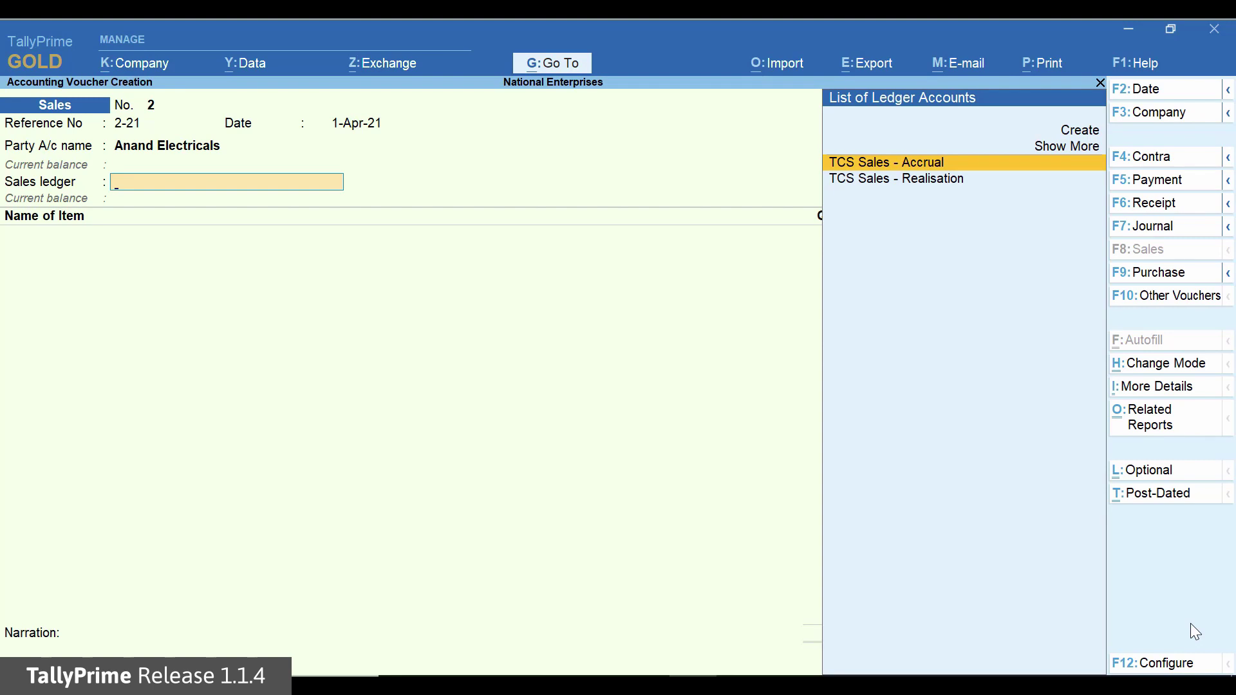
{"action": "key", "text": "Return"}
{"action": "type", "text": "U"}
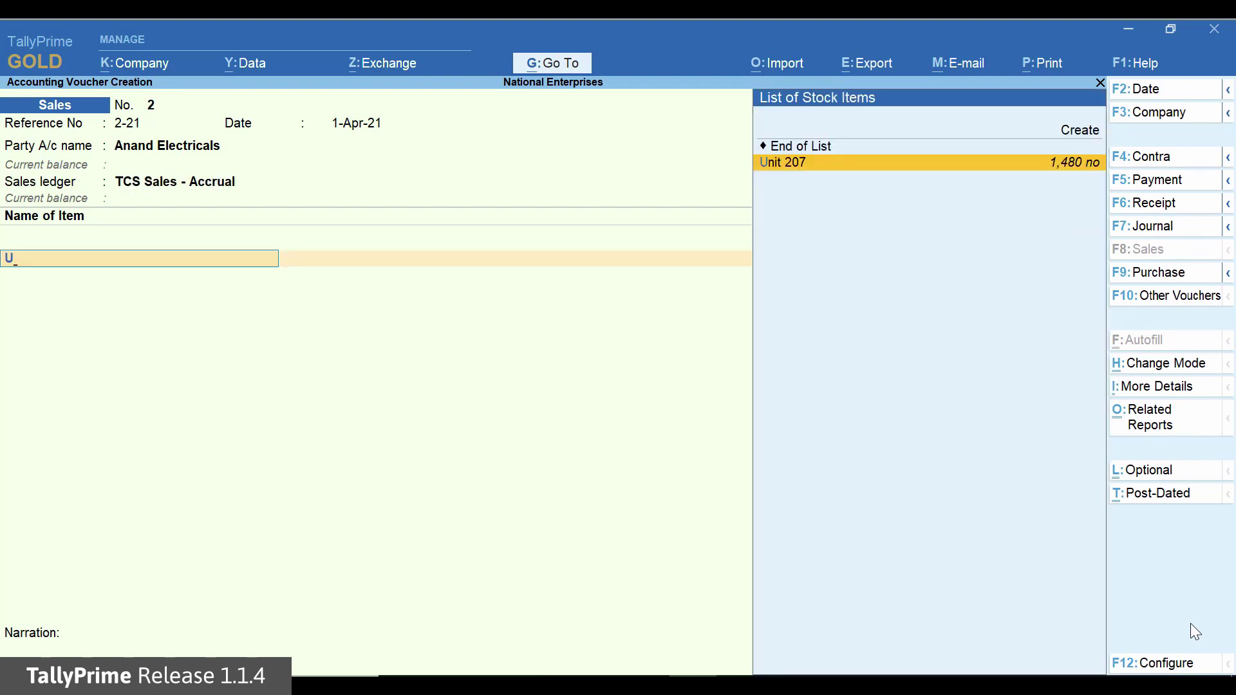
{"action": "key", "text": "Return"}
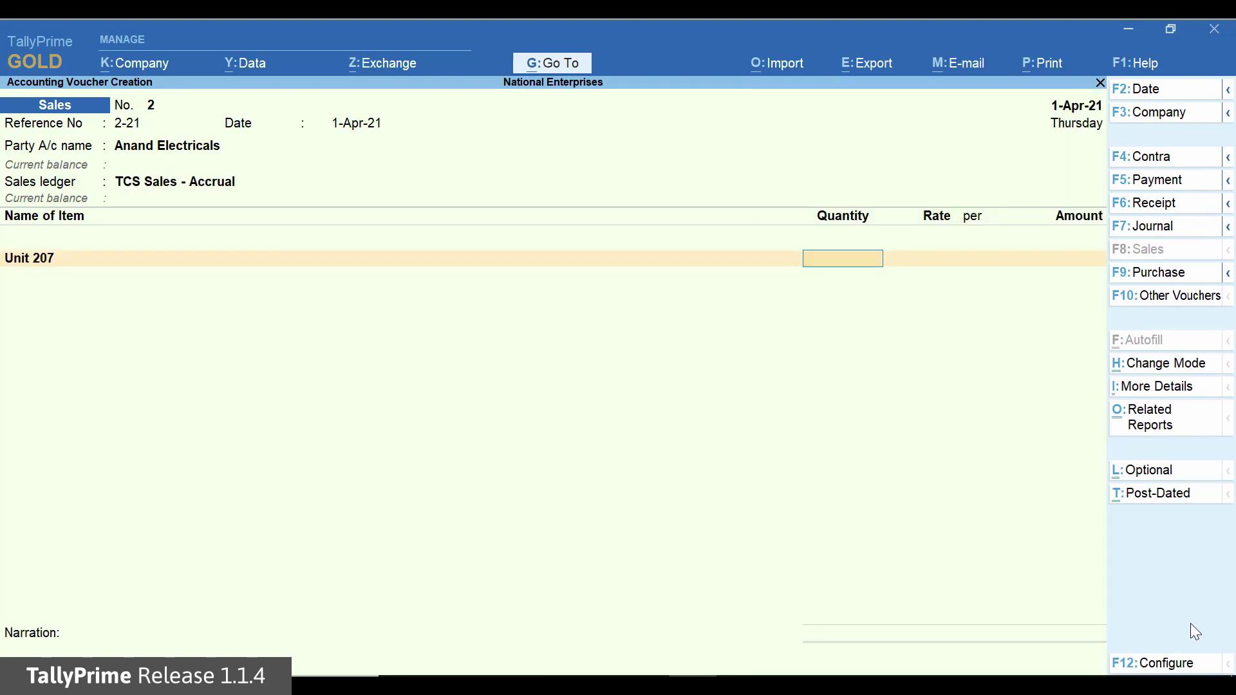
{"action": "type", "text": "540"}
{"action": "key", "text": "Return"}
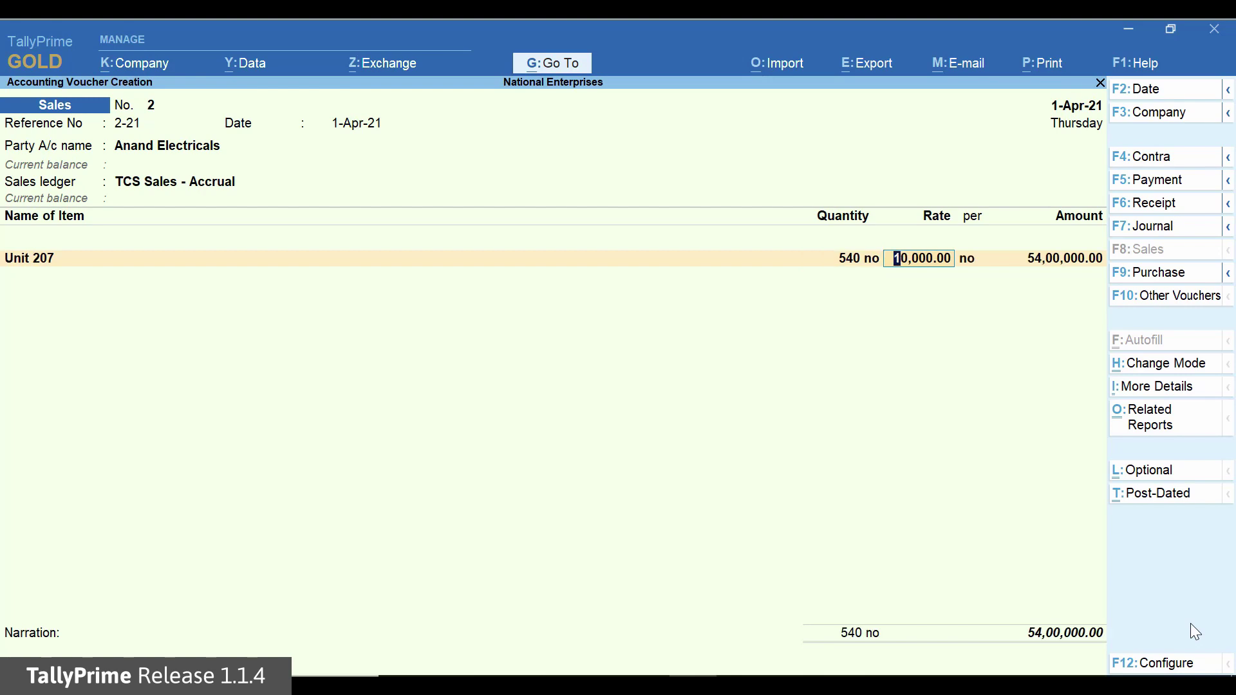
{"action": "key", "text": "Return"}
{"action": "key", "text": "Return"}
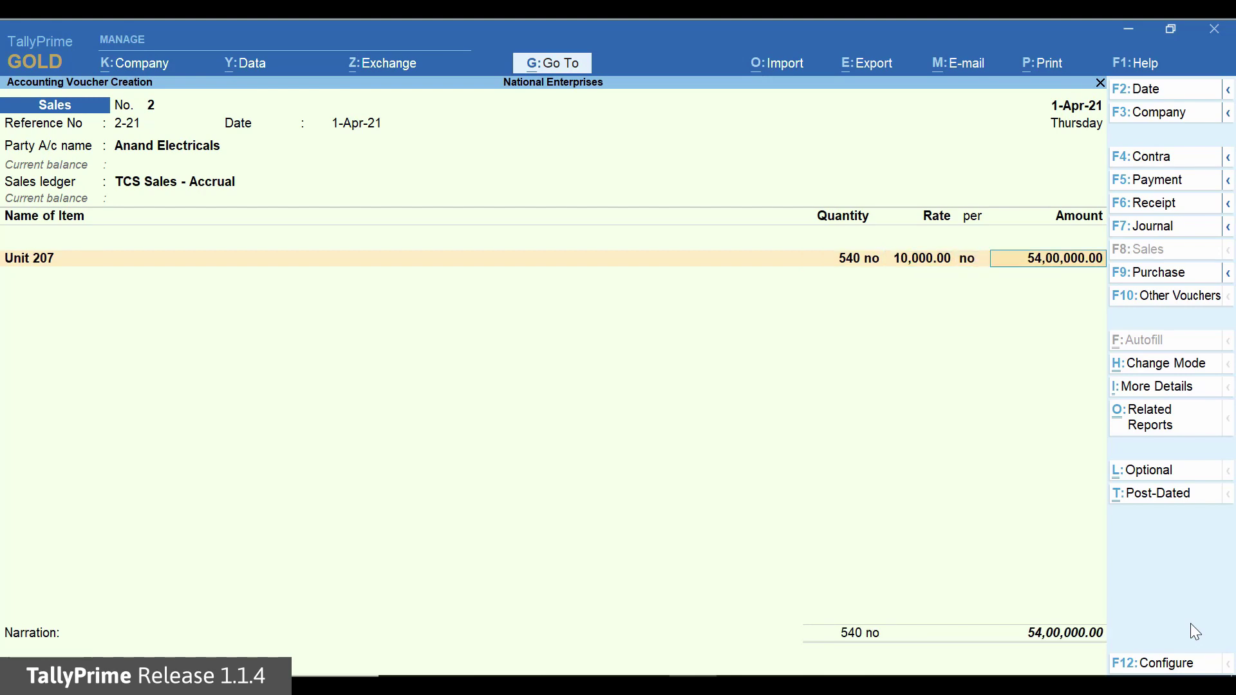
{"action": "key", "text": "Return"}
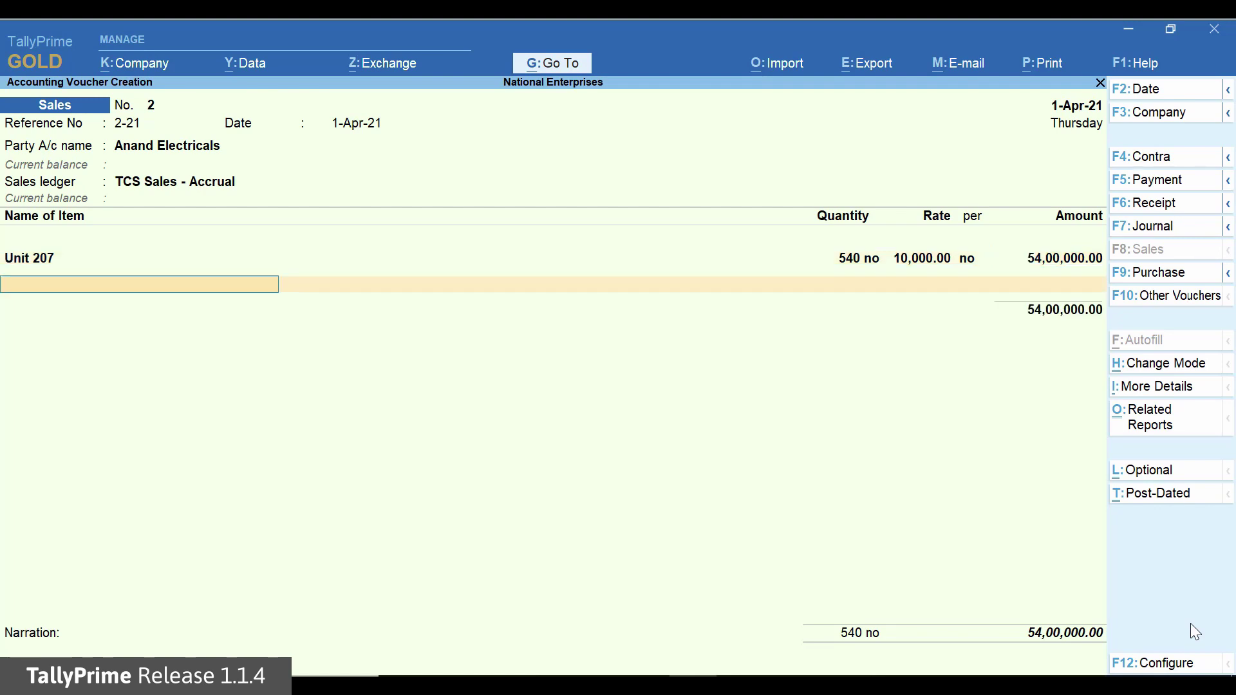
Add the TCS Duty ledger to the Anand Electricals sale, accepting the calculated amount
{"action": "key", "text": "Return"}
{"action": "key", "text": "Down"}
{"action": "key", "text": "Down"}
{"action": "key", "text": "Down"}
{"action": "key", "text": "Down"}
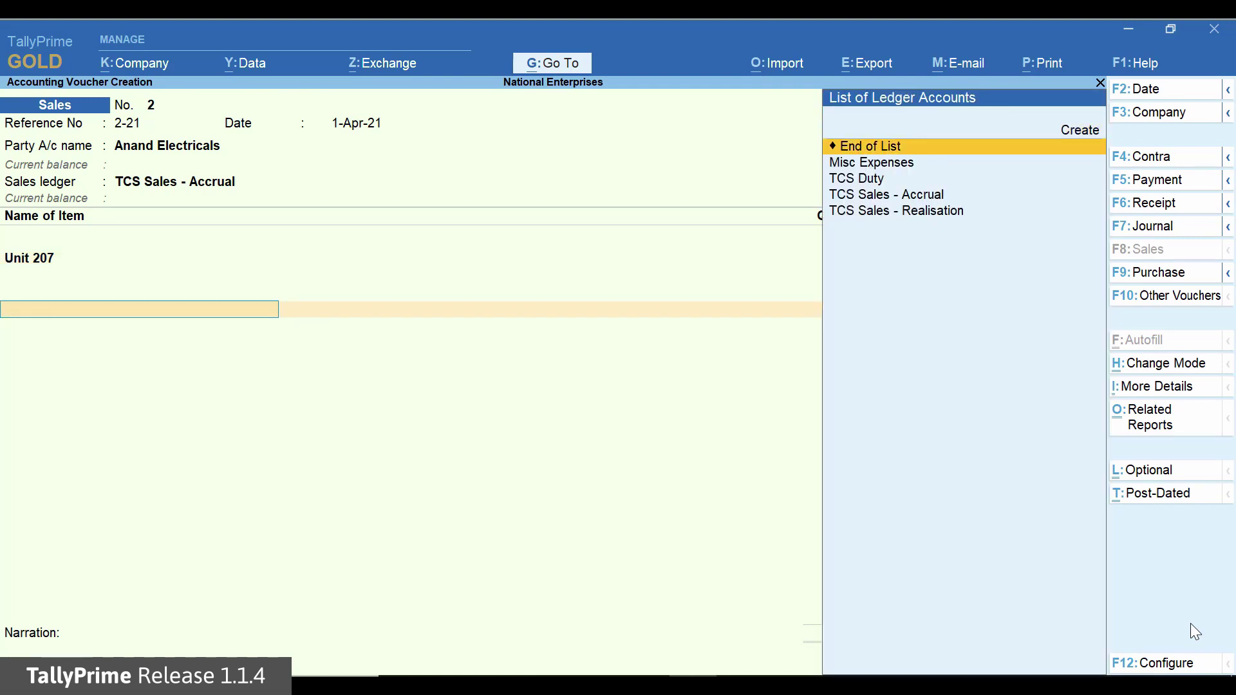
{"action": "key", "text": "Return"}
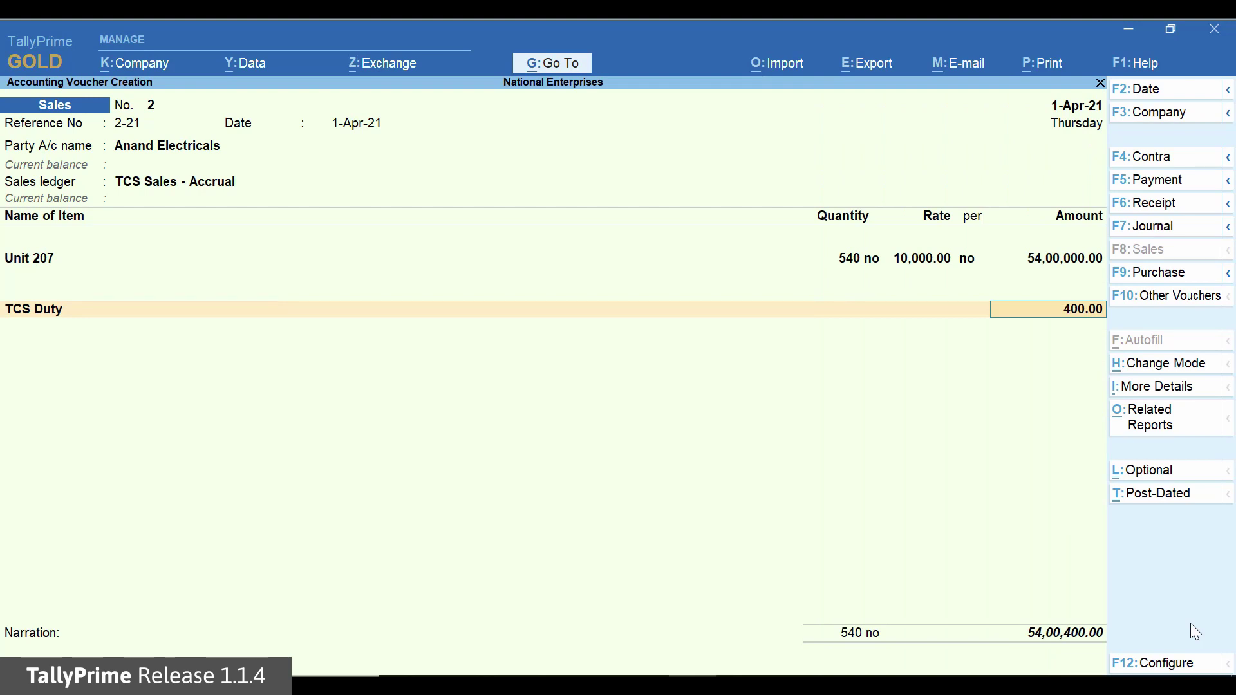
{"action": "key", "text": "Return"}
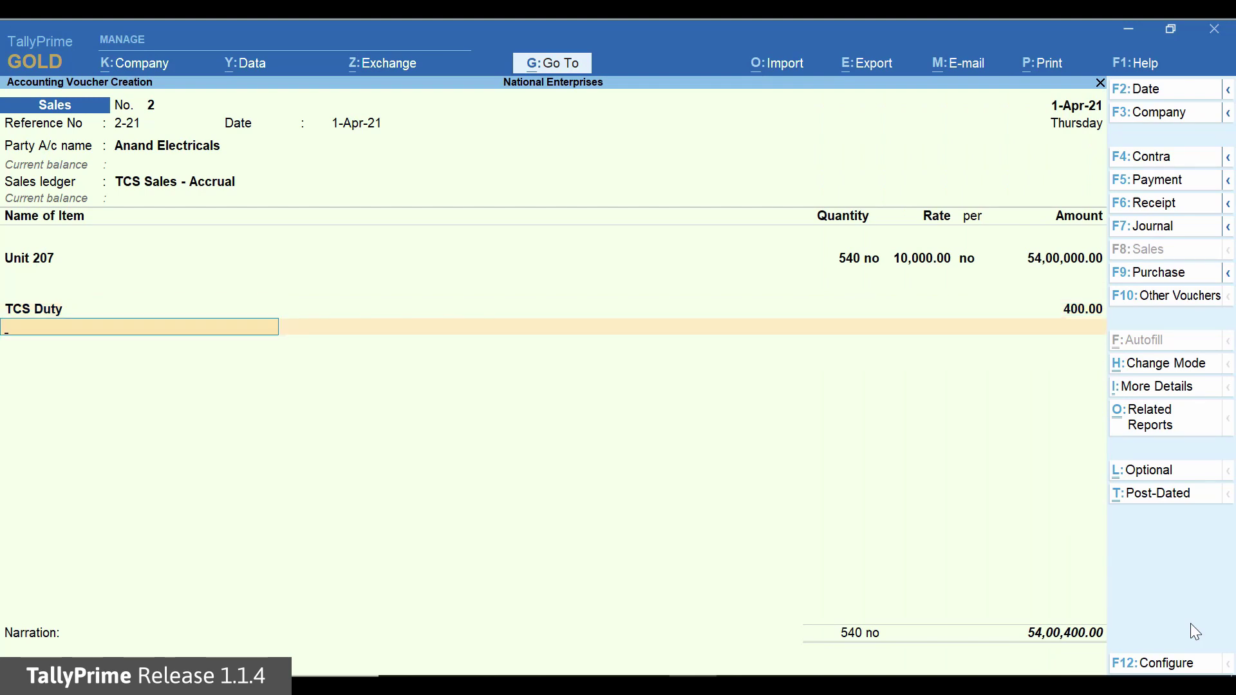
Examine the taxable value and tax rate in the detailed TCS - Tax Analysis of the sales voucher
{"action": "key", "text": "ctrl+o"}
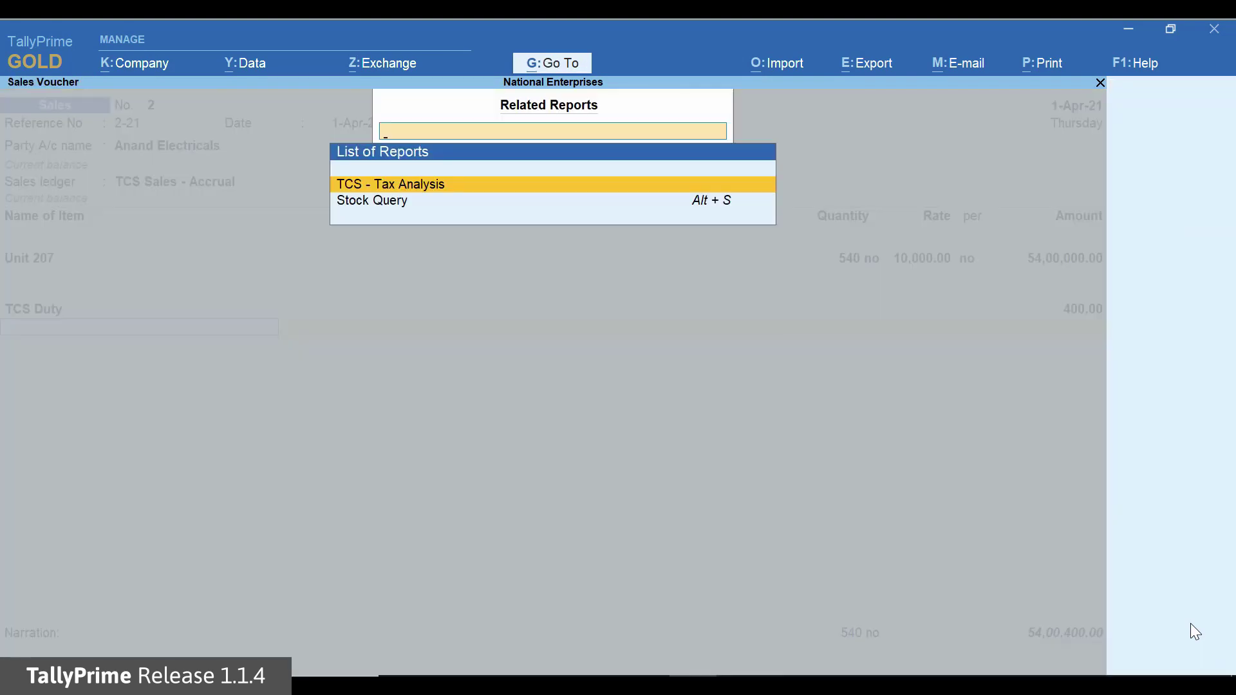
{"action": "key", "text": "Return"}
{"action": "key", "text": "alt+f5"}
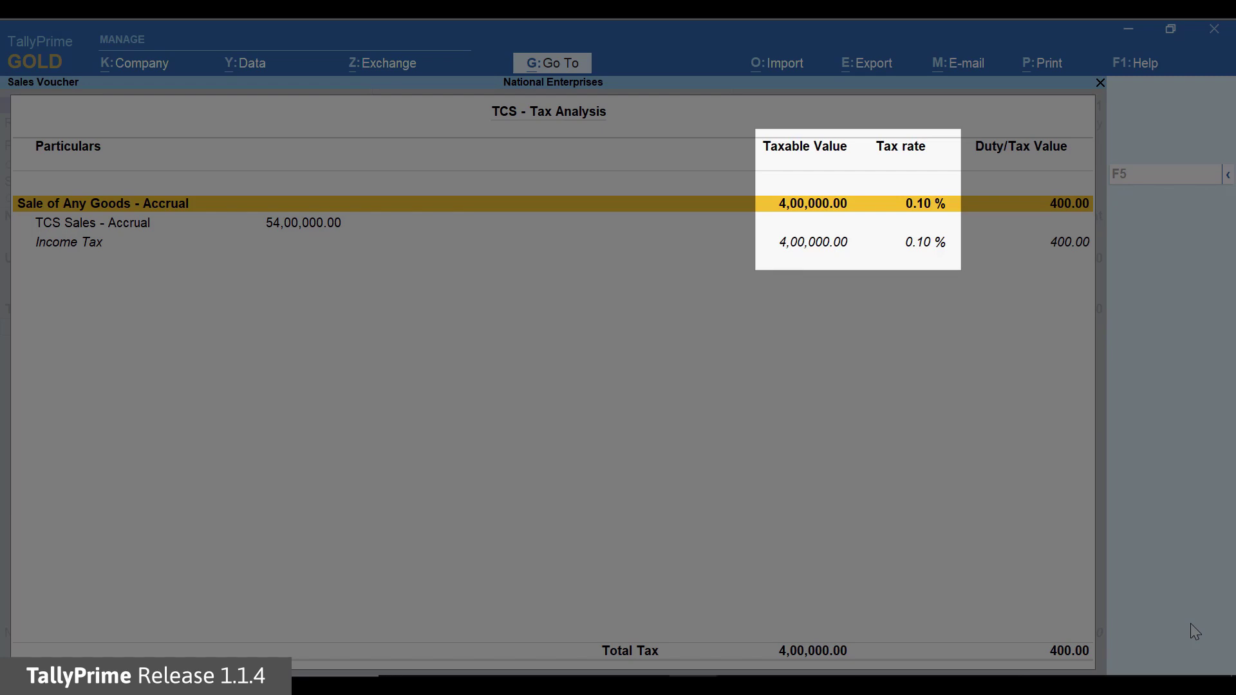
{"action": "key", "text": "Escape"}
Record the Anand Electricals bill-wise details as New Ref for 54,00,400 Dr and complete the sales voucher
{"action": "key", "text": "Return"}
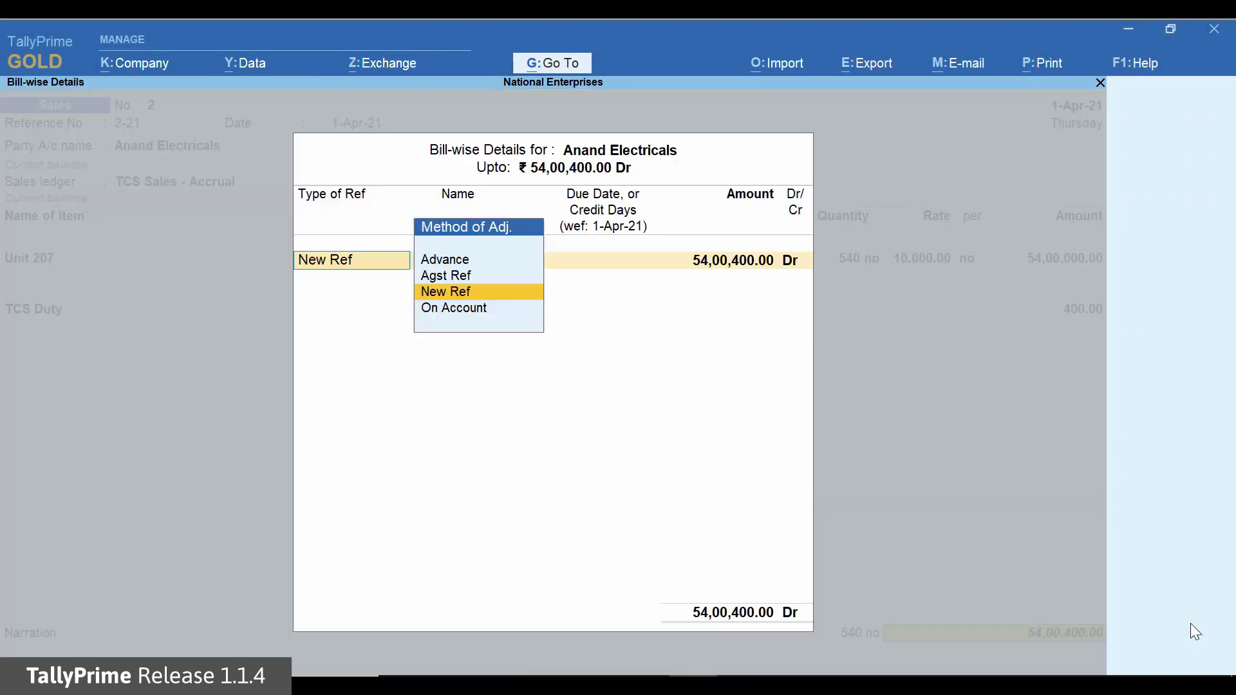
{"action": "key", "text": "Return"}
{"action": "key", "text": "Return"}
{"action": "key", "text": "Return"}
{"action": "key", "text": "Return"}
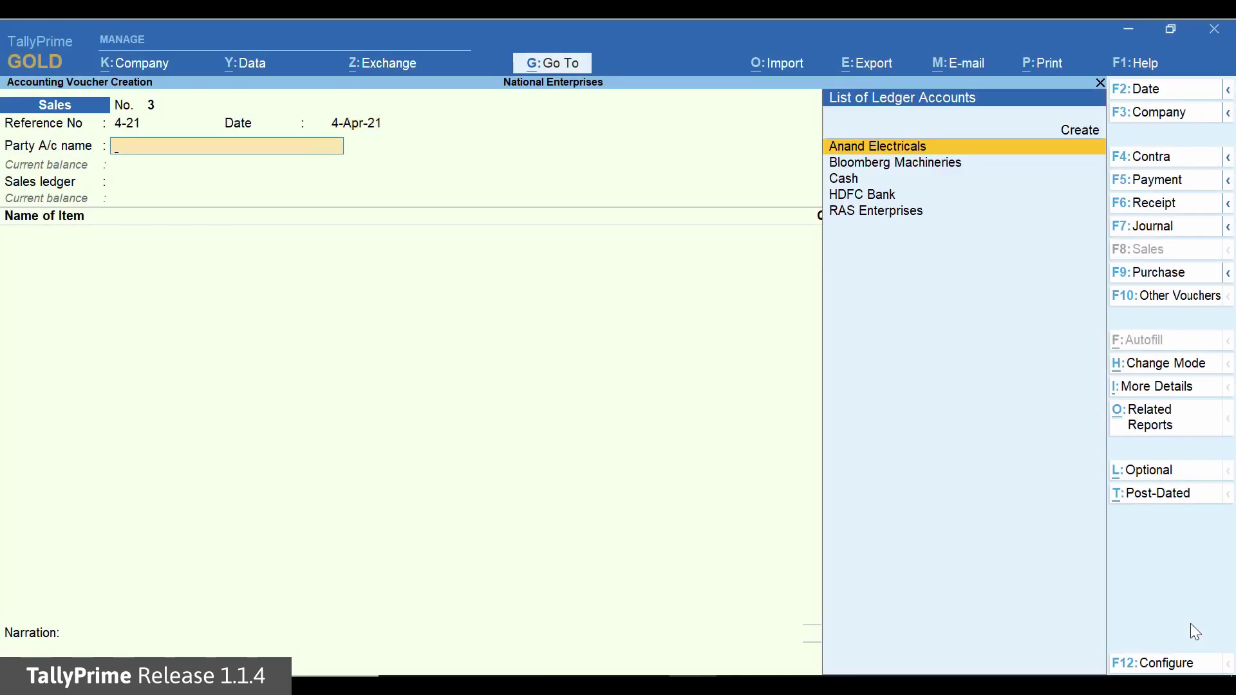
In the 4-Apr-21 sales voucher, enter Bloomberg Machineries under TCS Sales - Accrual with 450 nos of Unit 207 at 10,000
{"action": "key", "text": "Down"}
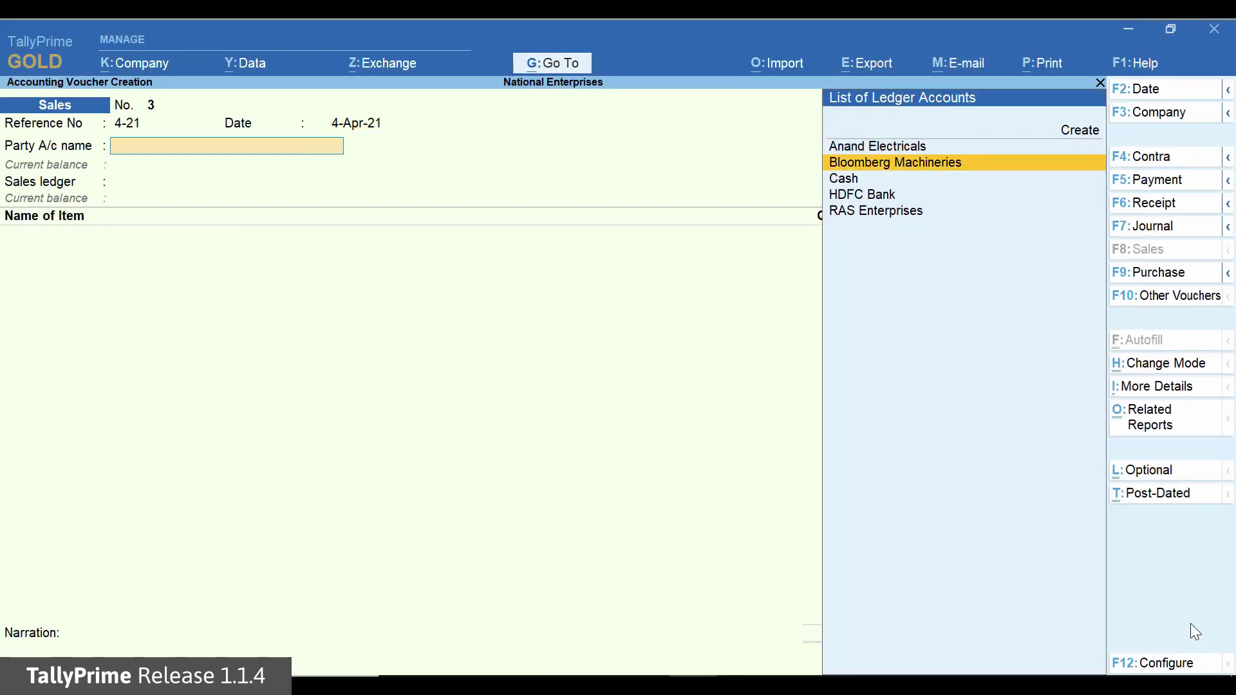
{"action": "key", "text": "Return"}
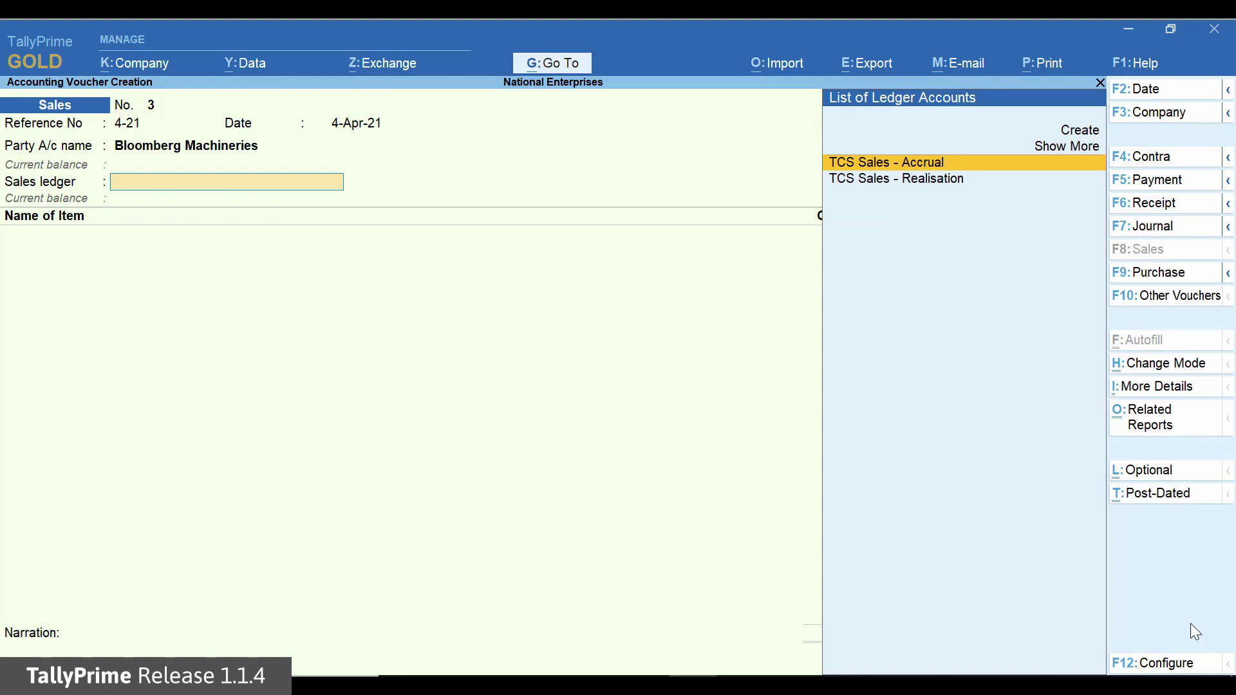
{"action": "key", "text": "Return"}
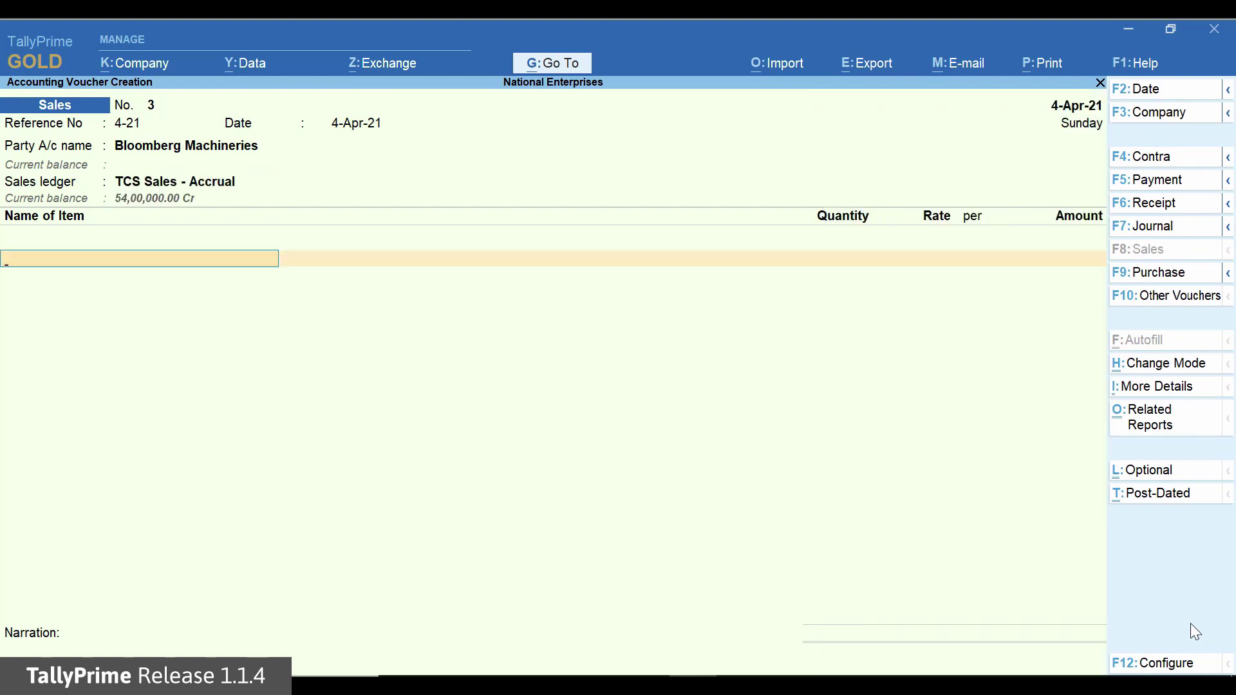
{"action": "key", "text": "Down"}
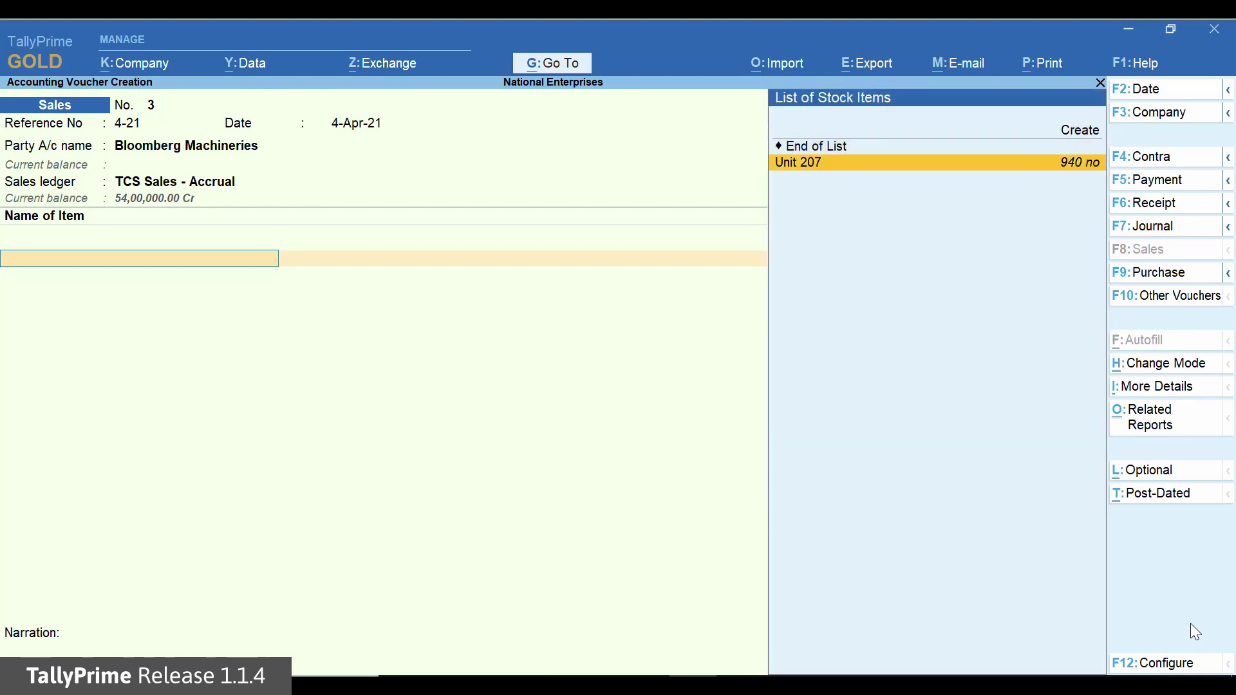
{"action": "key", "text": "Return"}
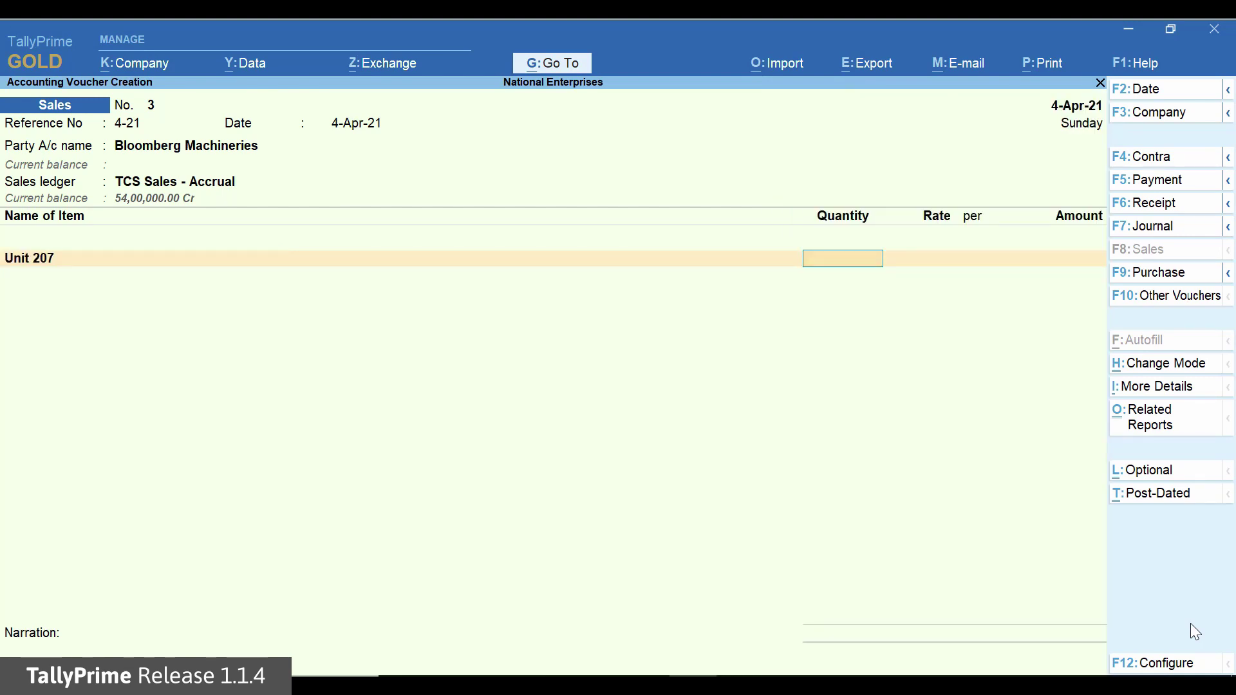
{"action": "type", "text": "450"}
{"action": "key", "text": "Return"}
{"action": "key", "text": "Return"}
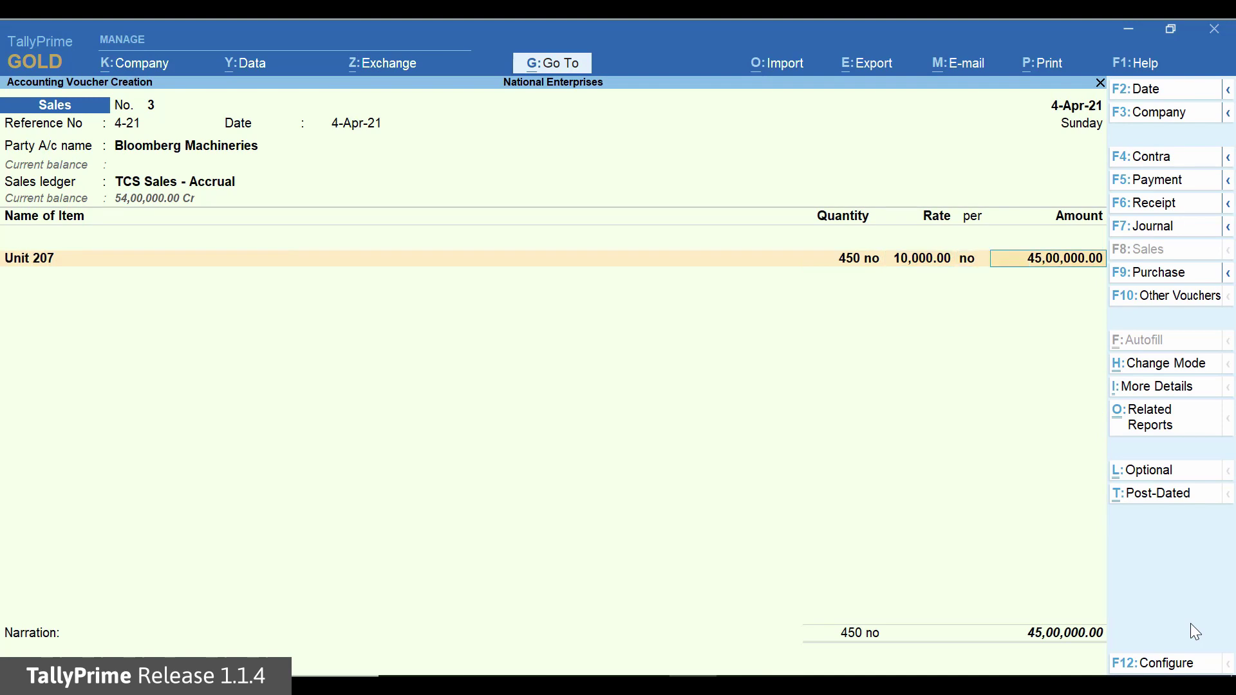
{"action": "key", "text": "Return"}
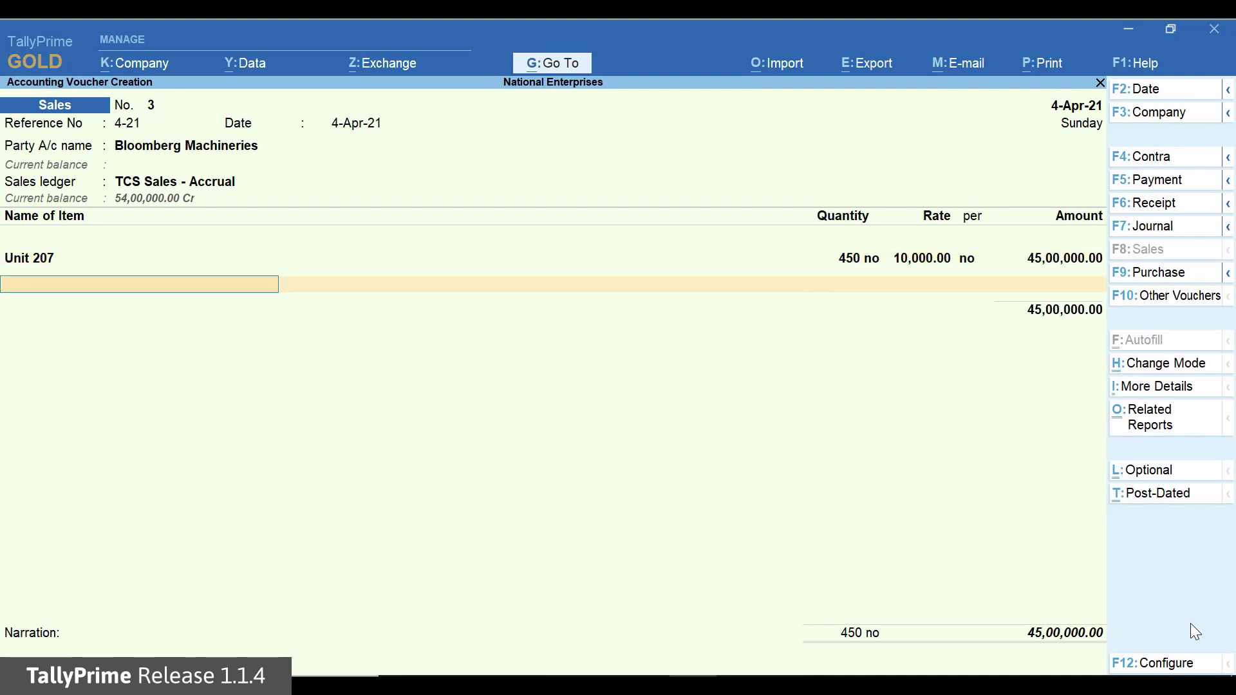
{"action": "key", "text": "Return"}
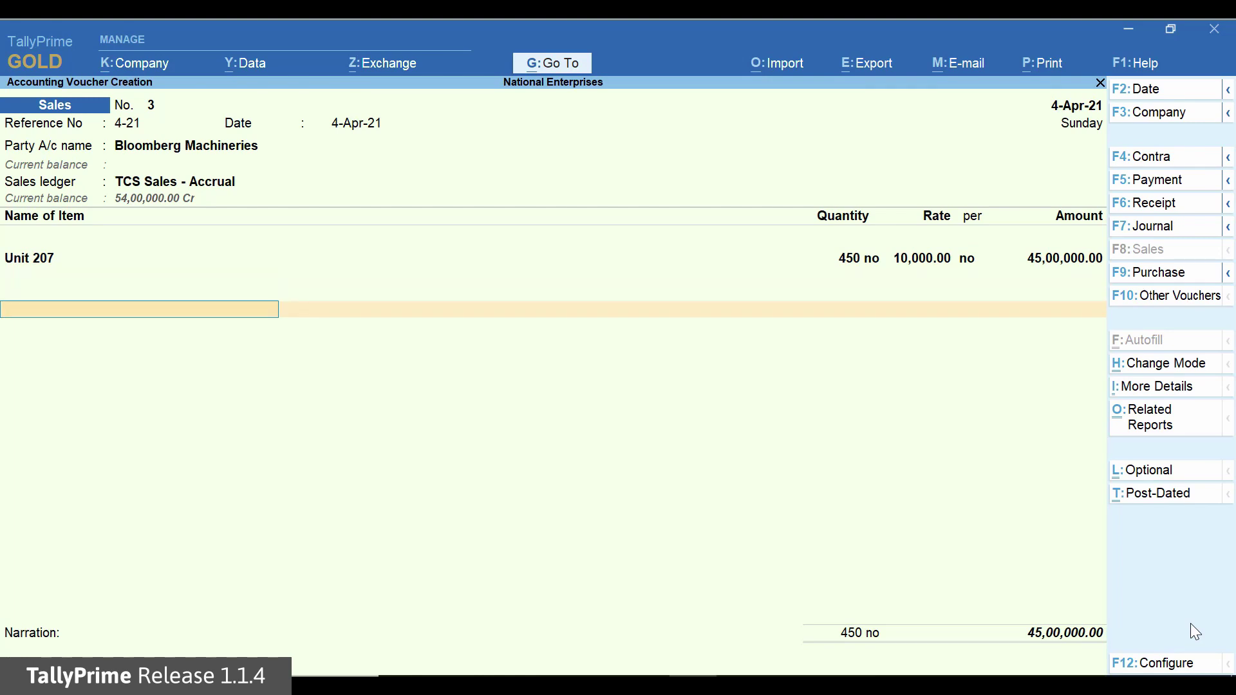
Try to add the TCS Duty ledger to the Bloomberg Machineries sale of 4-Apr-21
{"action": "type", "text": "T"}
{"action": "key", "text": "Down"}
{"action": "key", "text": "Return"}
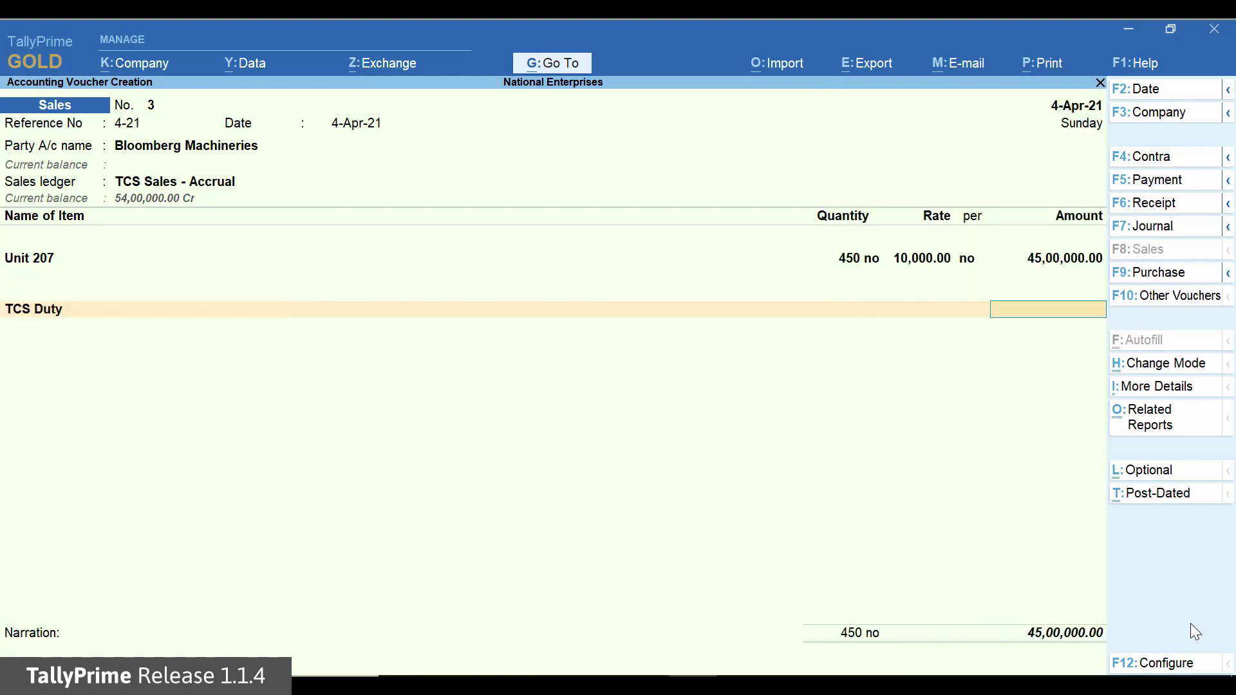
{"action": "key", "text": "BackSpace"}
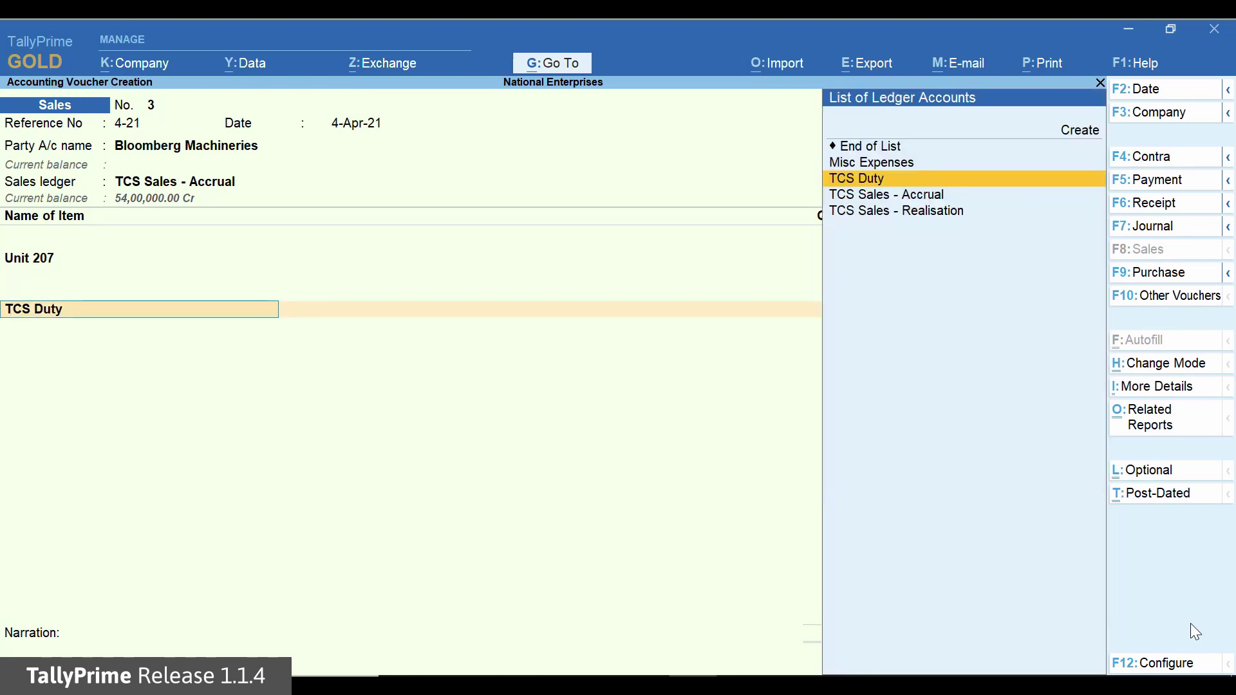
End the ledger list without TCS Duty, record bill-wise New Ref 4-21 for 45,00,000 Dr and complete the sales voucher
{"action": "key", "text": "Up"}
{"action": "key", "text": "Up"}
{"action": "key", "text": "Return"}
{"action": "key", "text": "Return"}
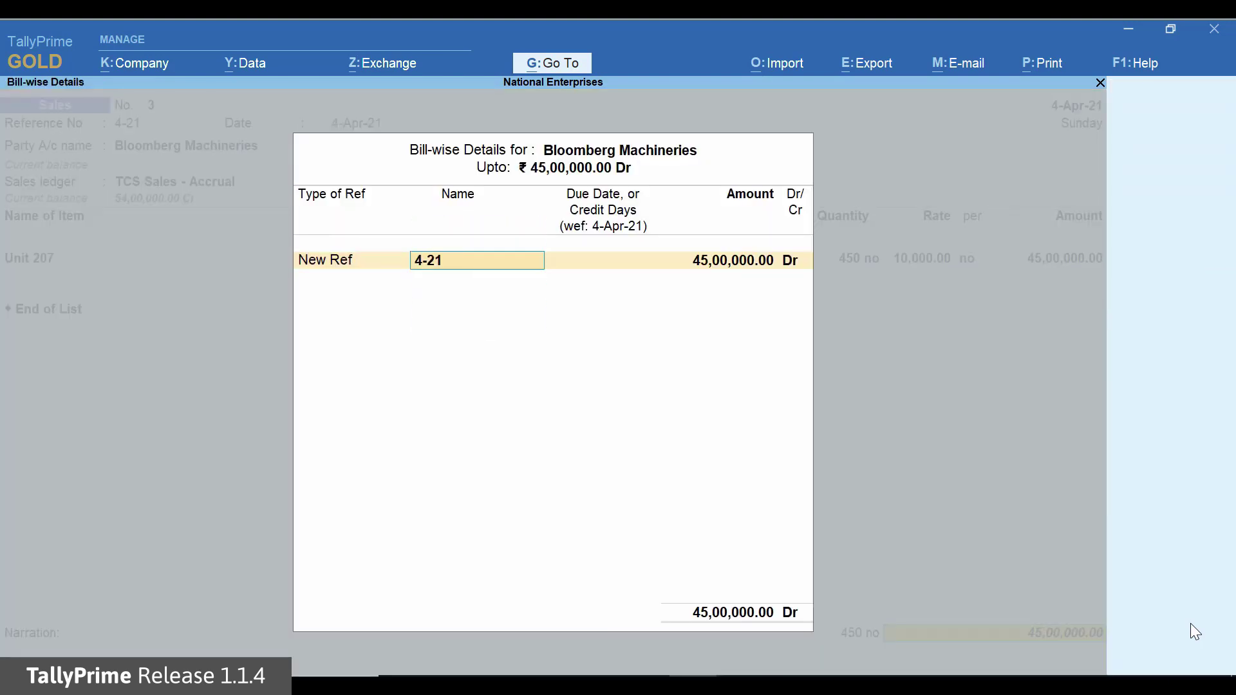
{"action": "key", "text": "Return"}
{"action": "key", "text": "Return"}
{"action": "key", "text": "Return"}
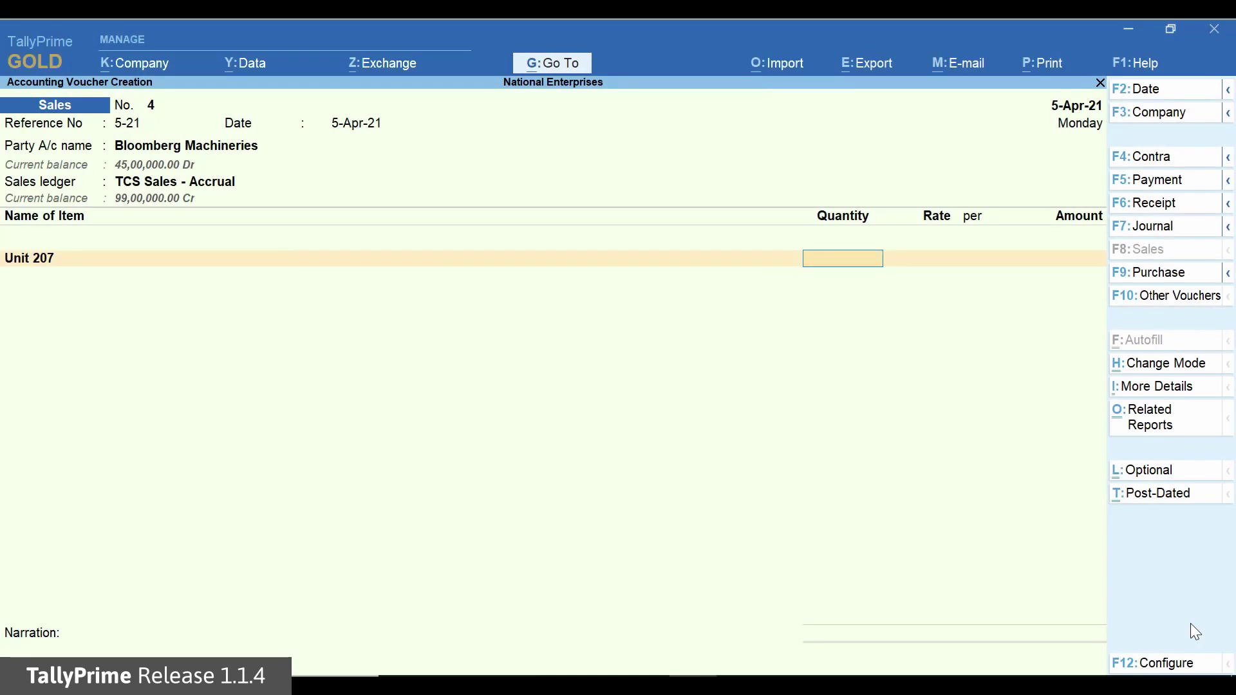
In the 5-Apr-21 sale to Bloomberg Machineries, enter 100 nos of Unit 207 at a rate of 10,000
{"action": "type", "text": "00"}
{"action": "key", "text": "Return"}
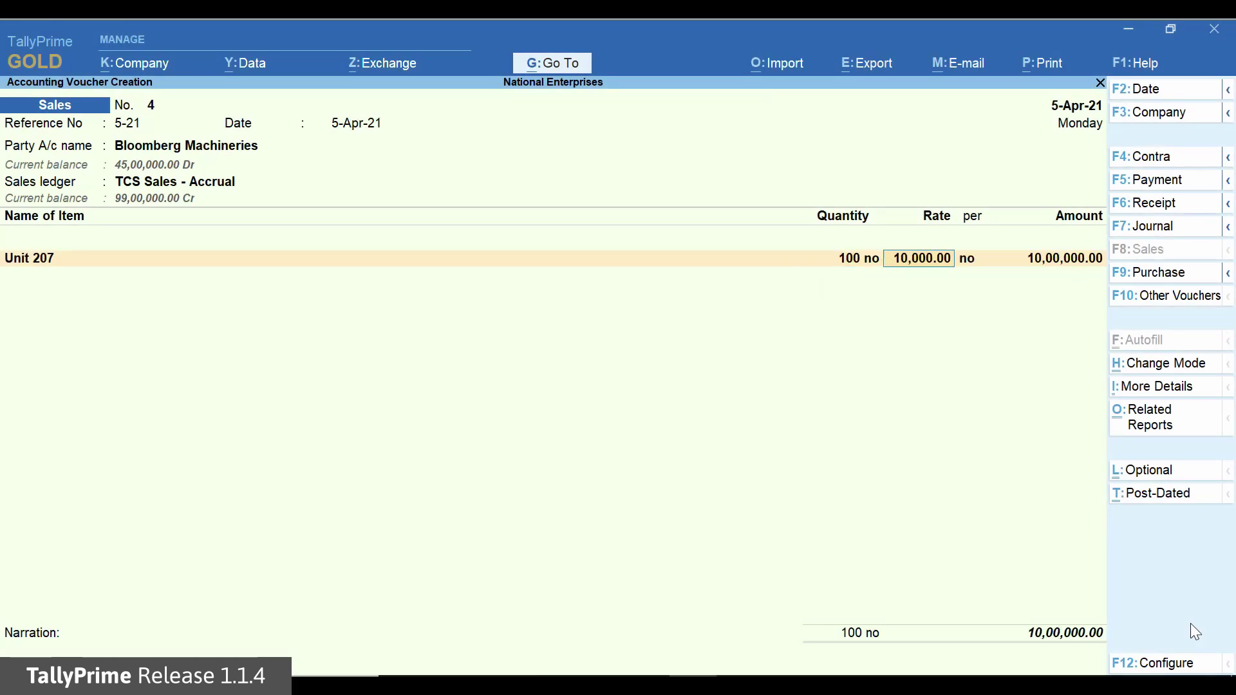
{"action": "key", "text": "Return"}
{"action": "key", "text": "Return"}
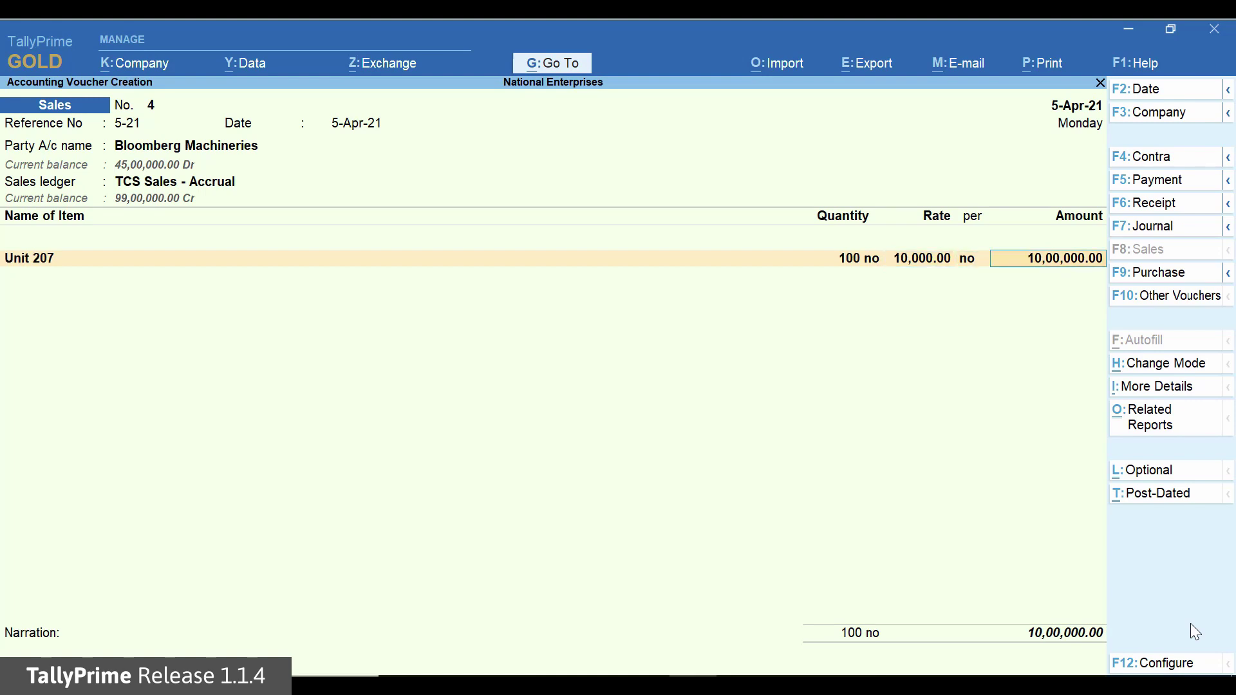
{"action": "key", "text": "Return"}
Add the TCS Duty ledger to the 5-Apr-21 sale to Bloomberg Machineries, keeping the calculated tax amount
{"action": "key", "text": "Return"}
{"action": "type", "text": "T"}
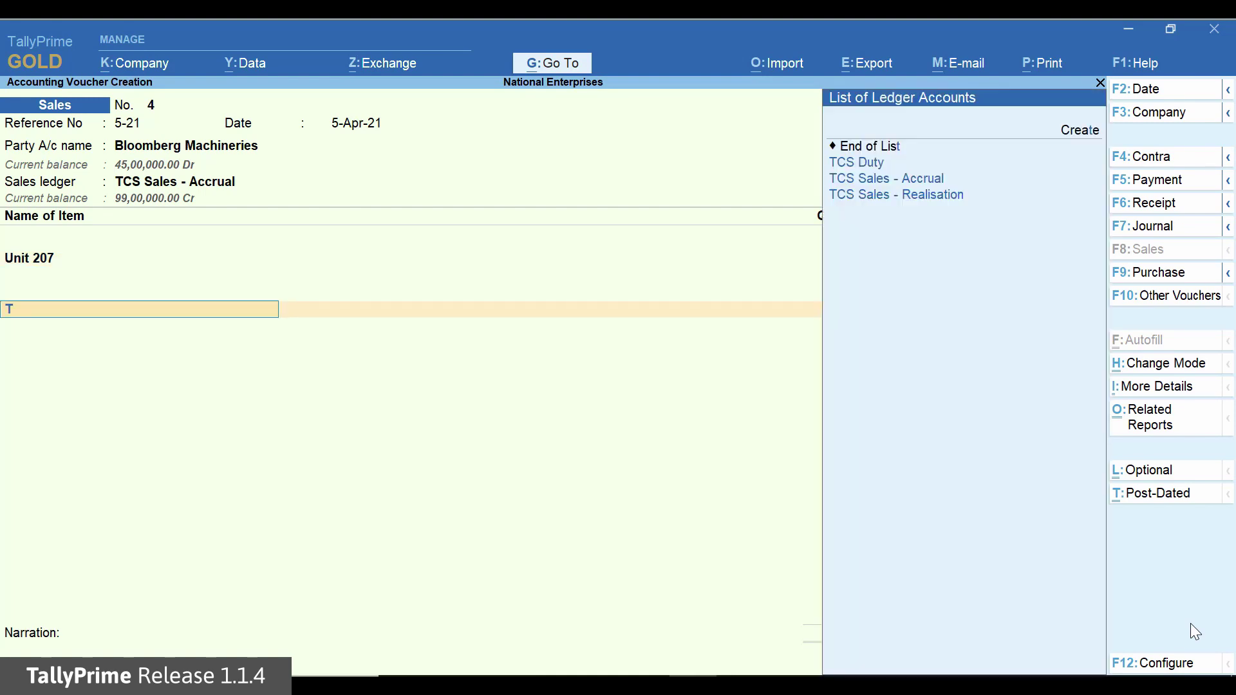
{"action": "key", "text": "Return"}
{"action": "key", "text": "Return"}
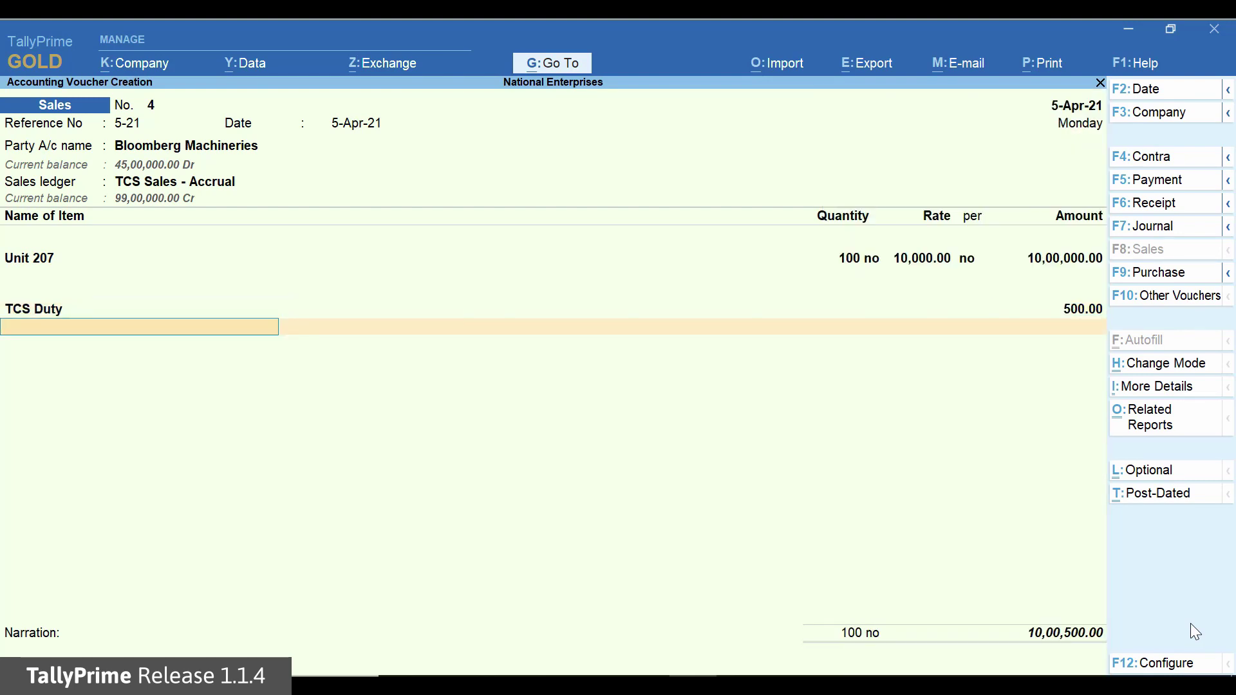
Check the detailed TCS tax analysis of the 5-Apr-21 Bloomberg Machineries sale and return to the voucher
{"action": "key", "text": "ctrl+o"}
{"action": "key", "text": "Return"}
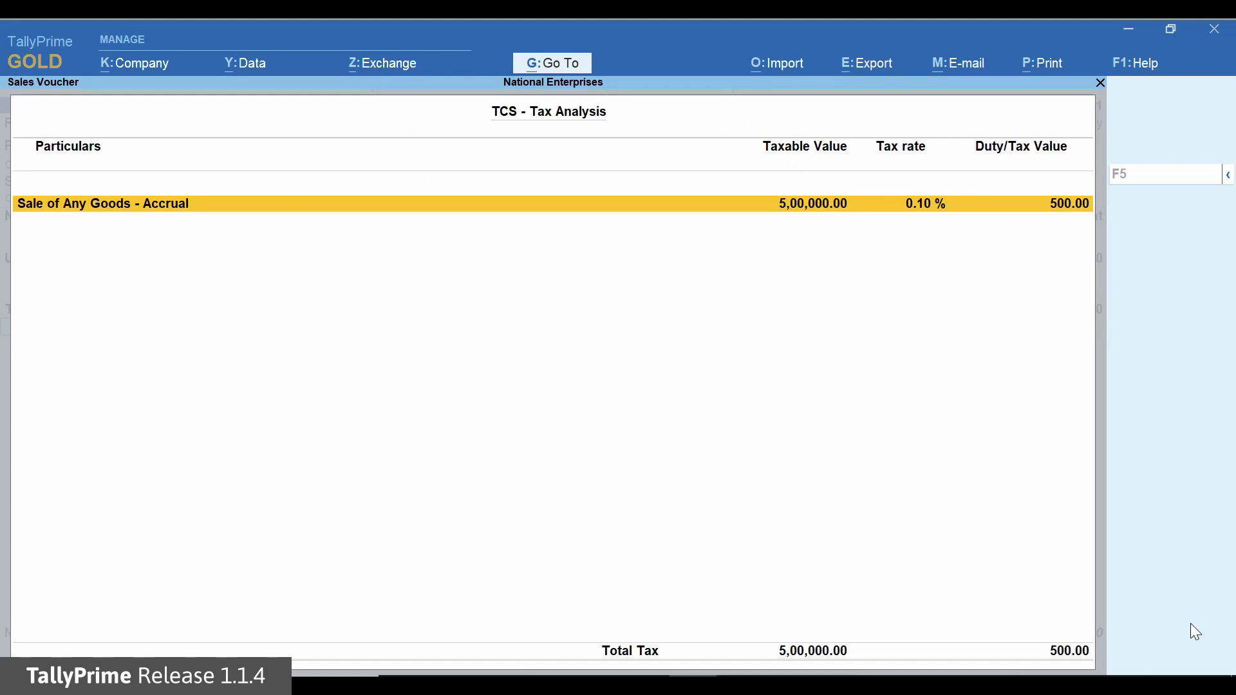
{"action": "key", "text": "alt+F5"}
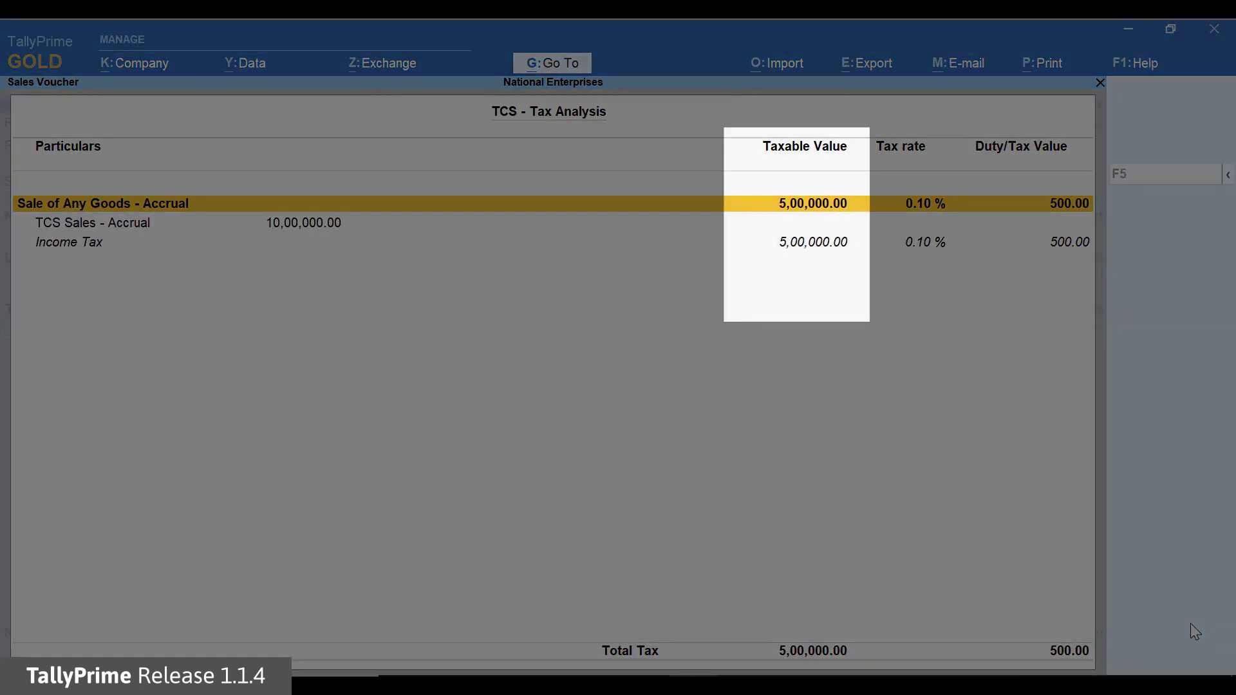
{"action": "key", "text": "Escape"}
End the ledger list, accept the bill-wise details without a narration and save the 5-Apr-21 sales voucher
{"action": "key", "text": "Return"}
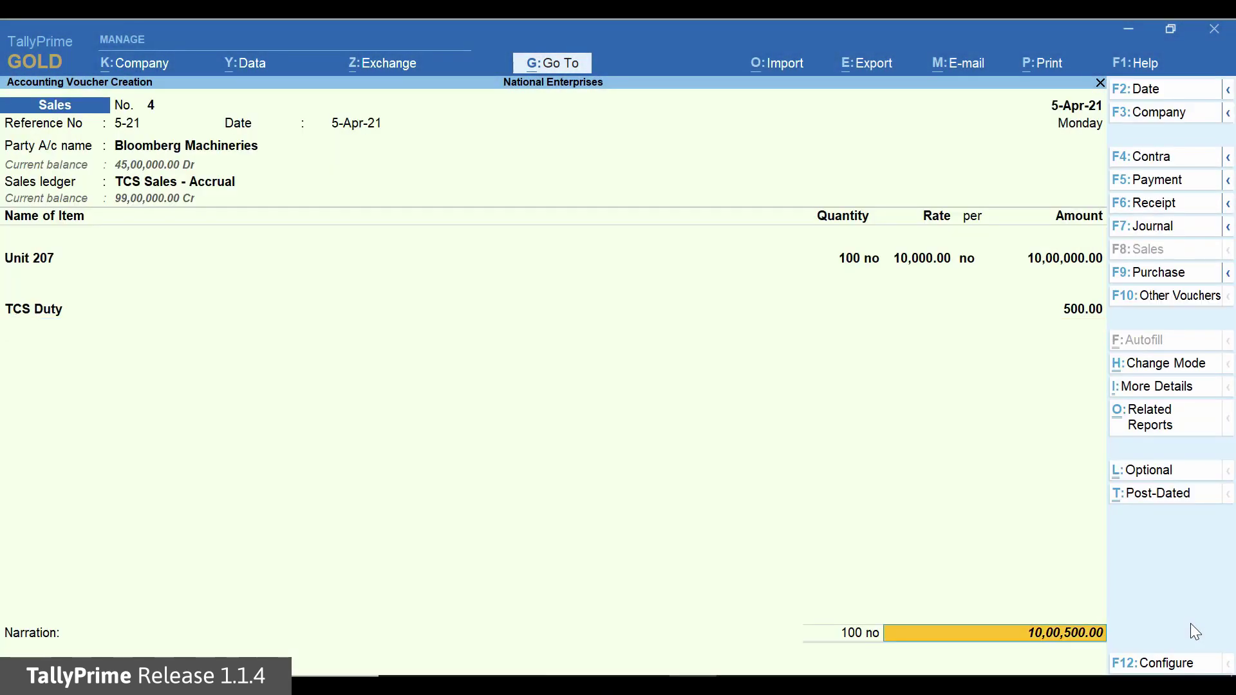
{"action": "key", "text": "Return"}
{"action": "key", "text": "Return"}
{"action": "key", "text": "Return"}
{"action": "key", "text": "Return"}
{"action": "key", "text": "Return"}
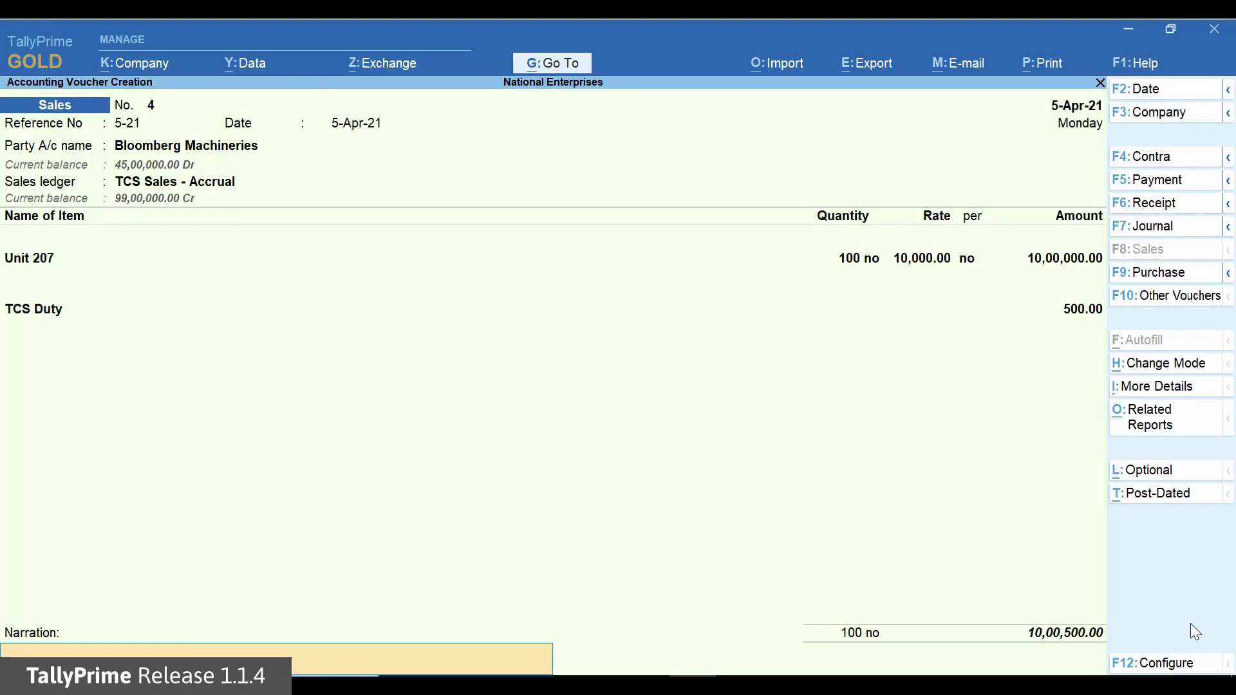
{"action": "key", "text": "Return"}
{"action": "key", "text": "Return"}
In Form 27EQ, examine the Bloomberg Machineries entry in the Collection at Normal Rate details, then return to the form
{"action": "key", "text": "alt+g"}
{"action": "type", "text": "For"}
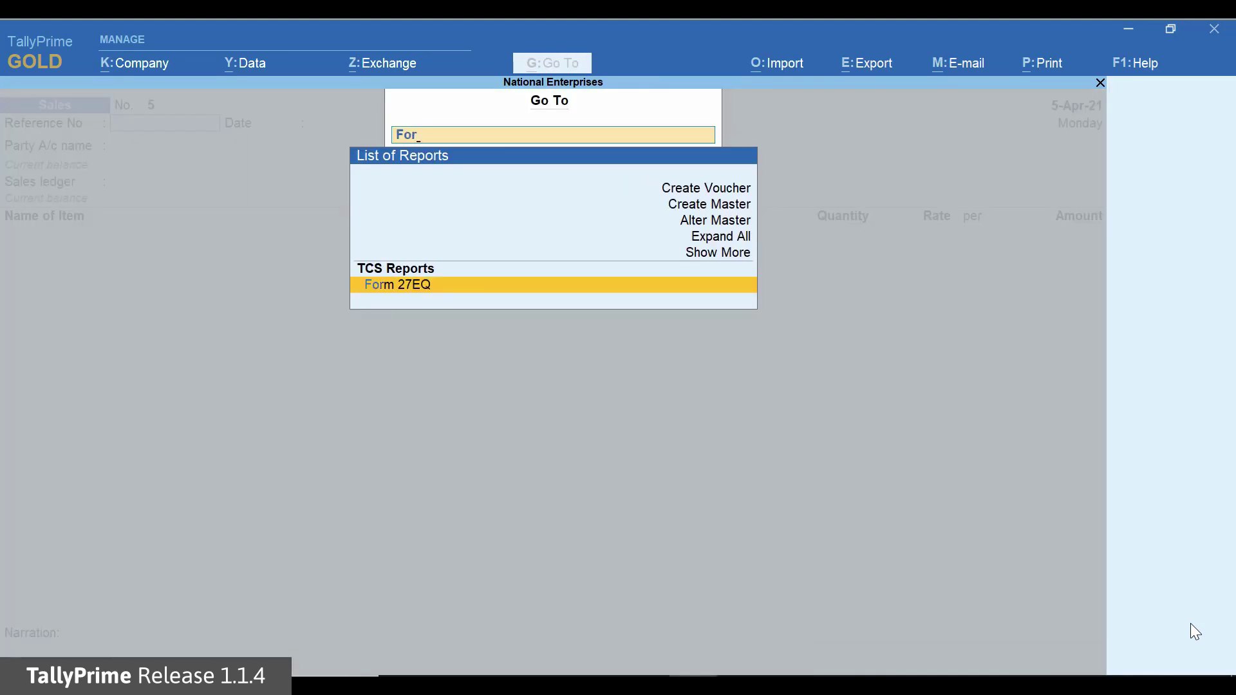
{"action": "key", "text": "Return"}
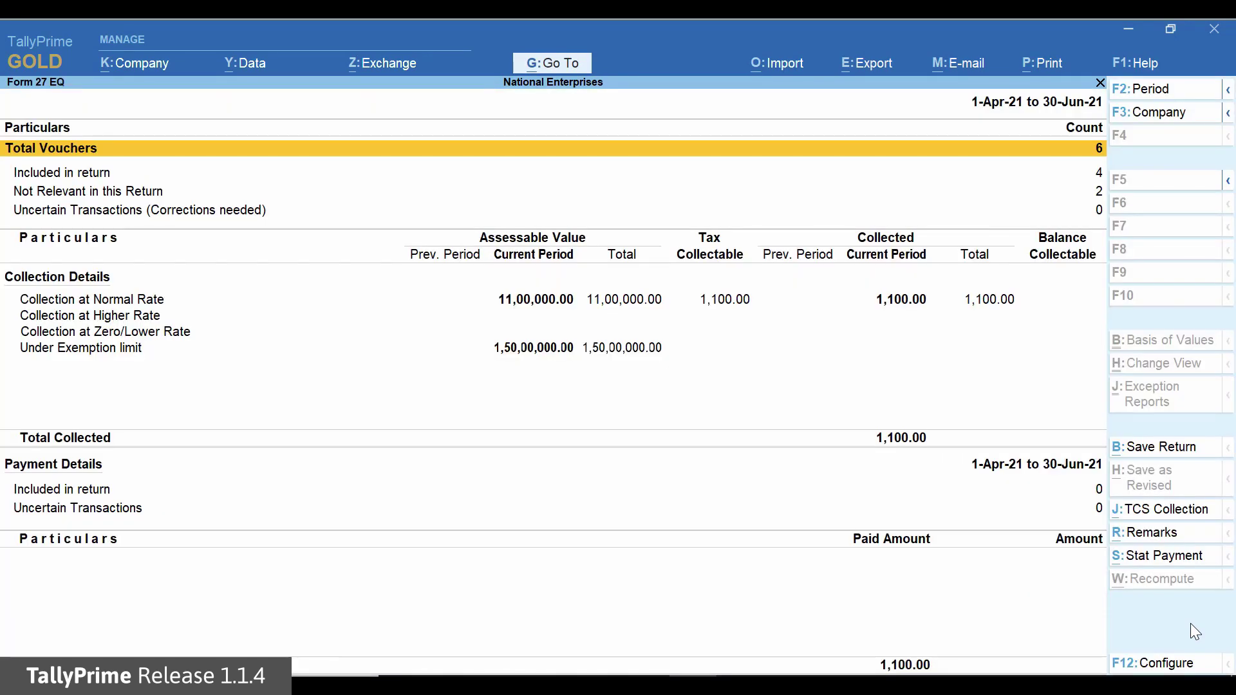
{"action": "key", "text": "Down"}
{"action": "key", "text": "Down"}
{"action": "key", "text": "Down"}
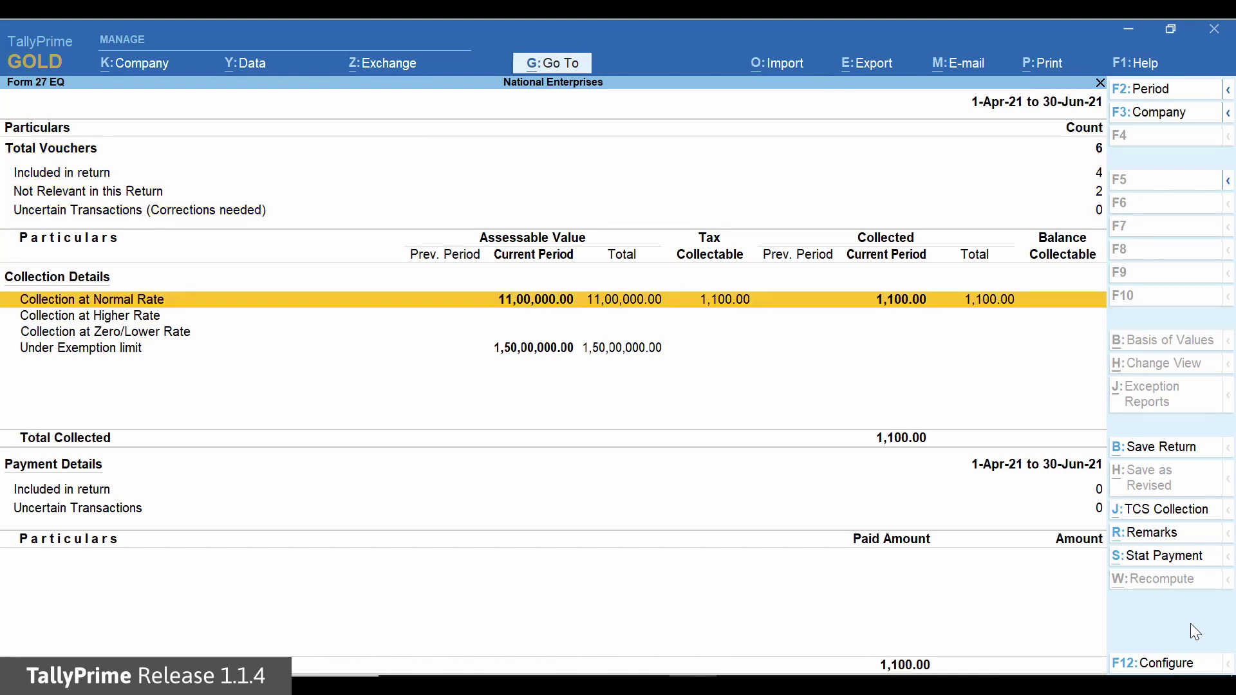
{"action": "key", "text": "Return"}
{"action": "key", "text": "Down"}
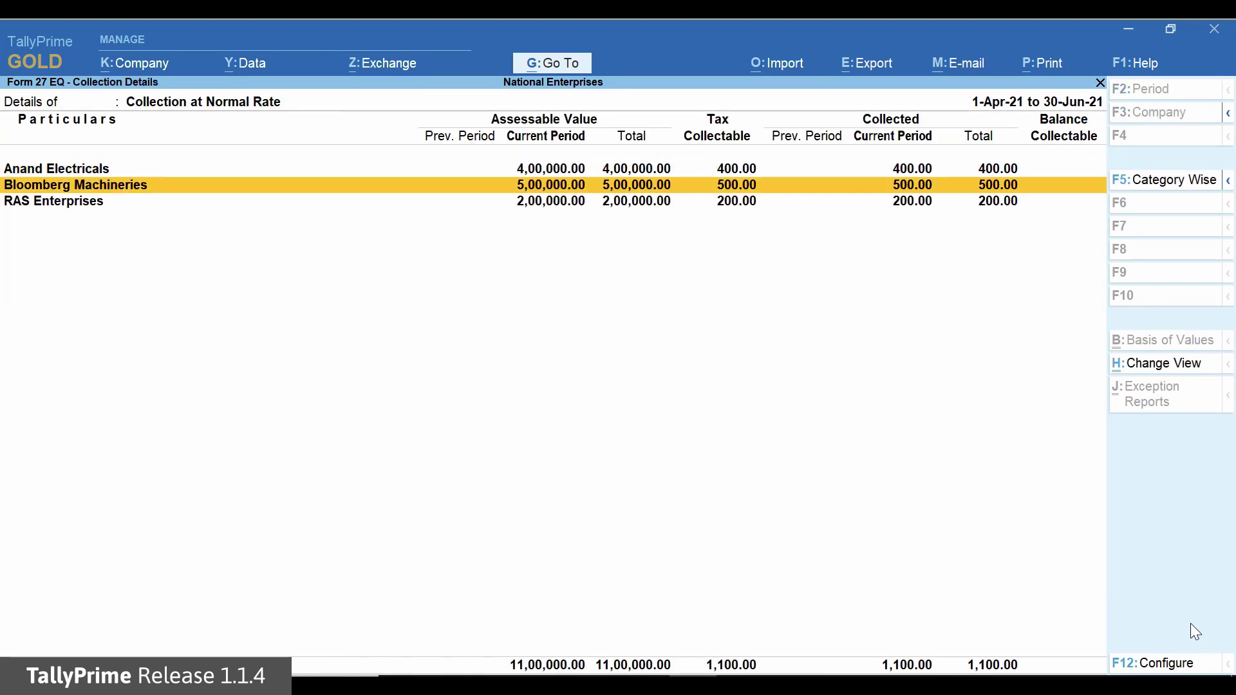
{"action": "key", "text": "Escape"}
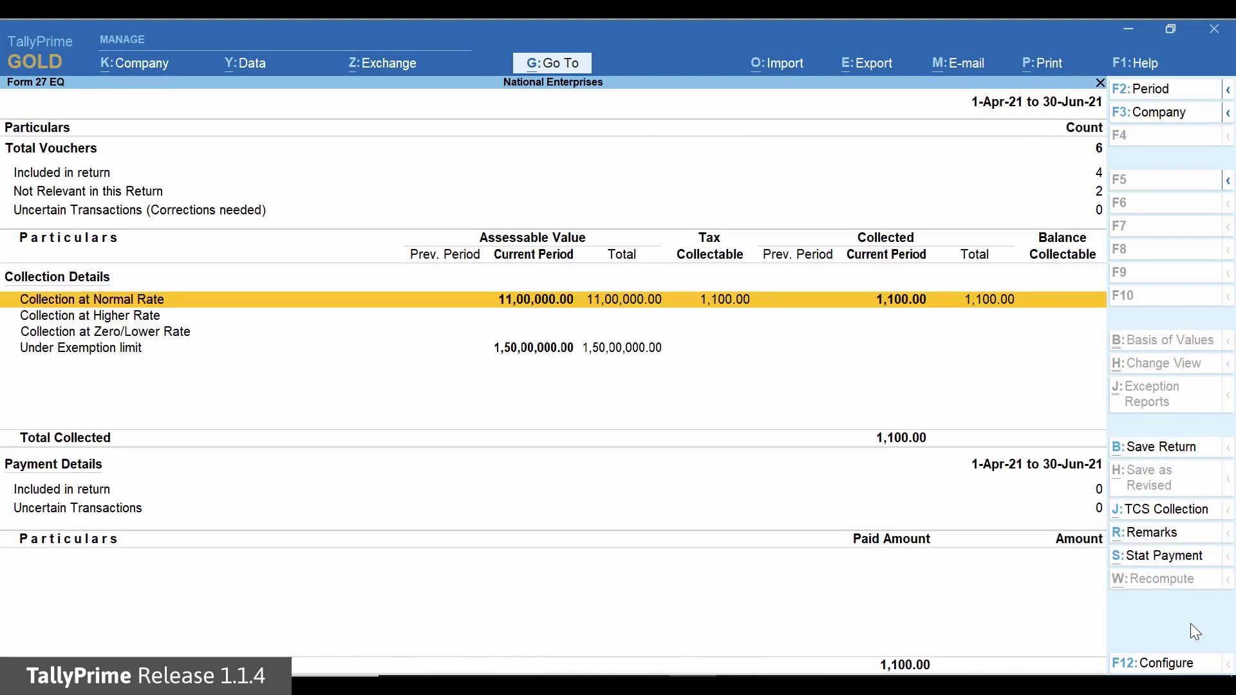
Examine the Bloomberg Machineries entry in the Under Exemption limit details of Form 27EQ, then leave the details
{"action": "key", "text": "Down"}
{"action": "key", "text": "Down"}
{"action": "key", "text": "Down"}
{"action": "key", "text": "Return"}
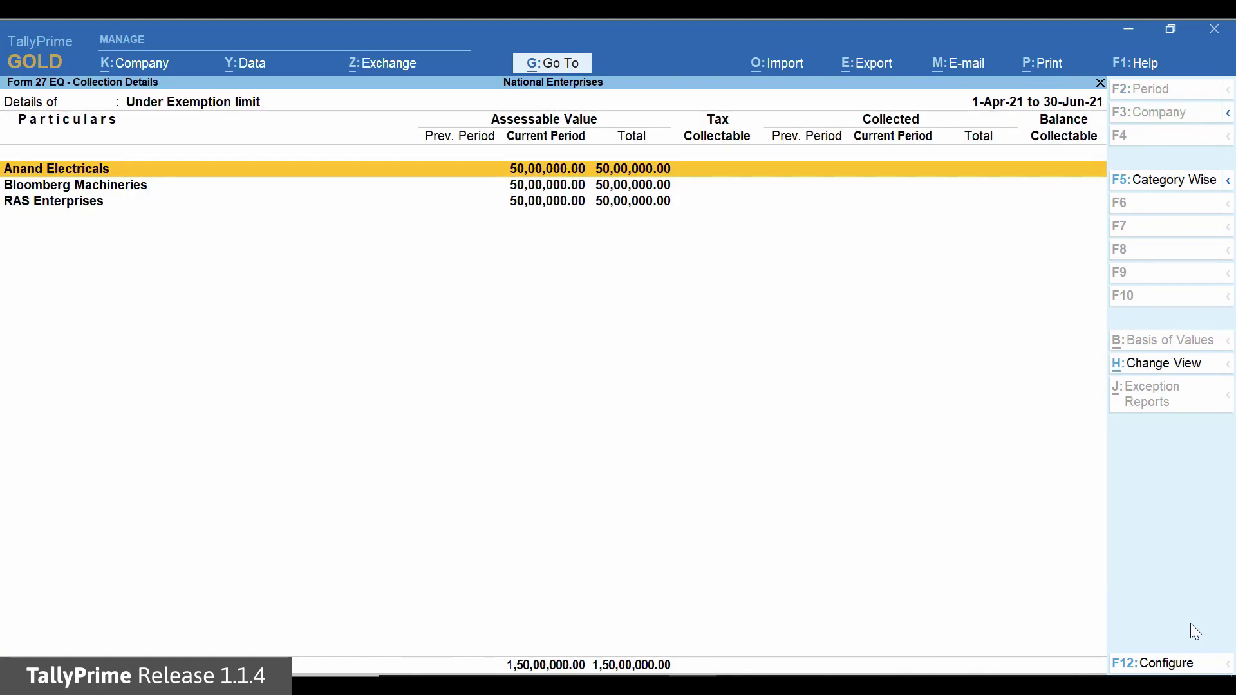
{"action": "key", "text": "Down"}
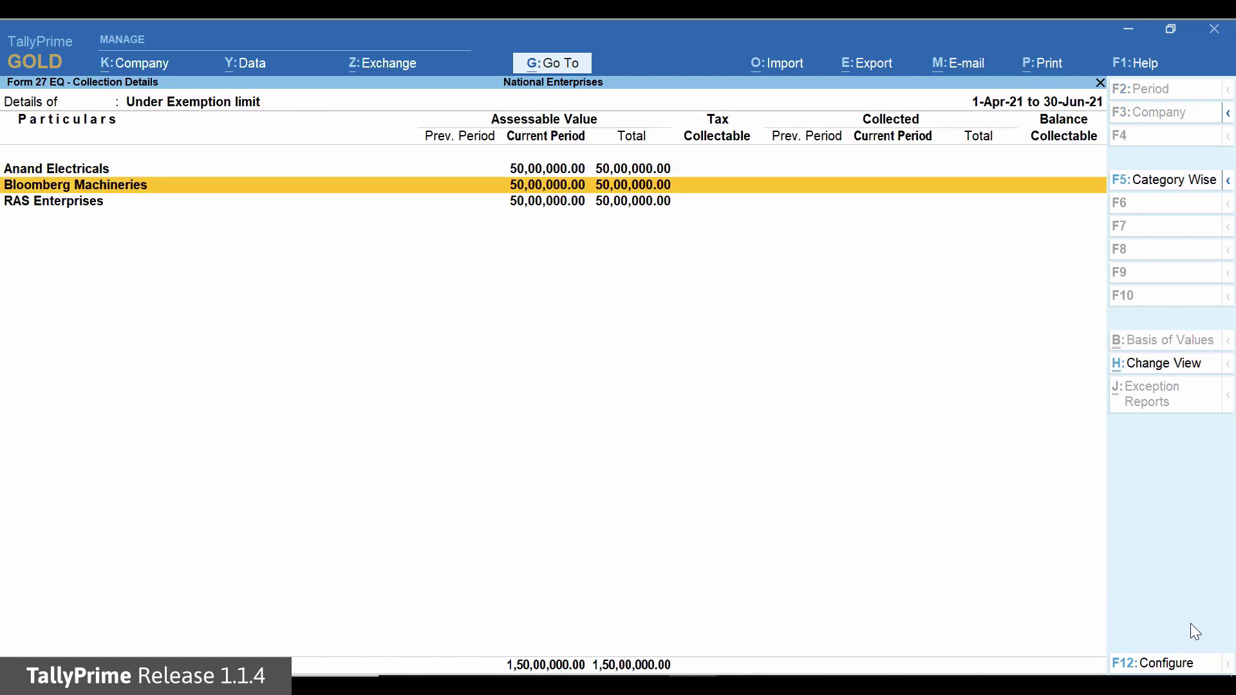
{"action": "key", "text": "Escape"}
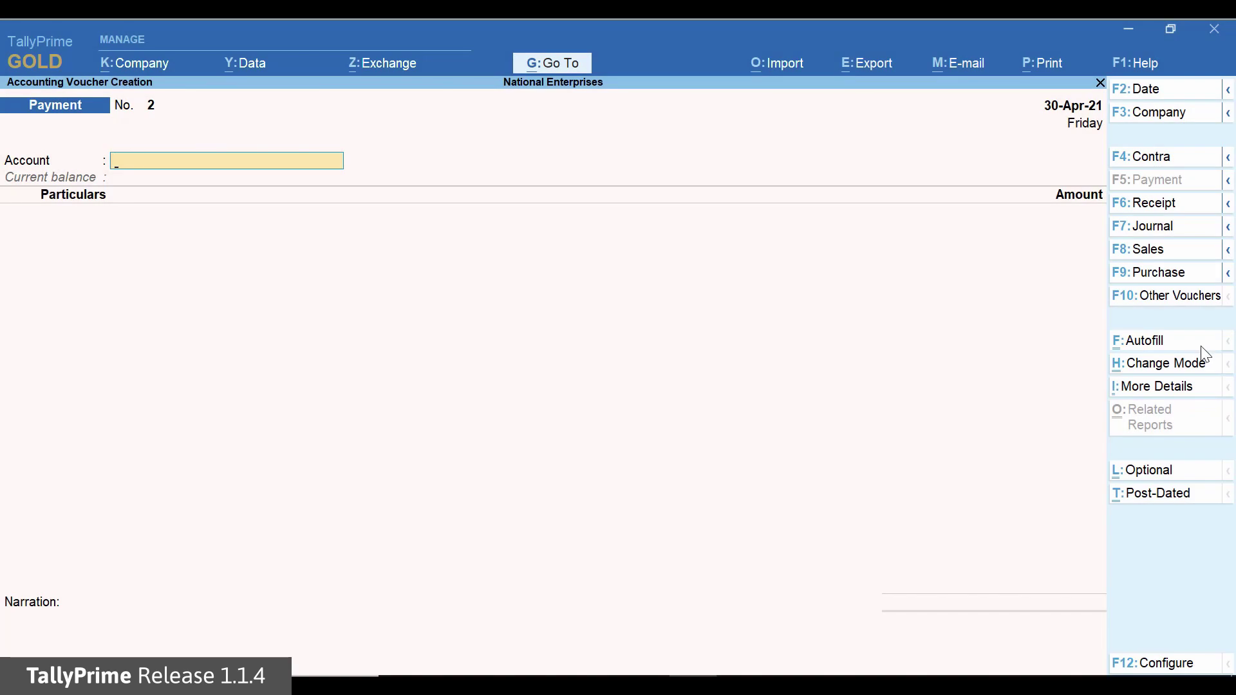
Autofill the payment voucher as a TCS Stat Payment for 1-Apr-21 to 30-Jun-21, collected till 30-4-2021, under section 206C
{"action": "left_click", "coordinate": [1201, 349]}
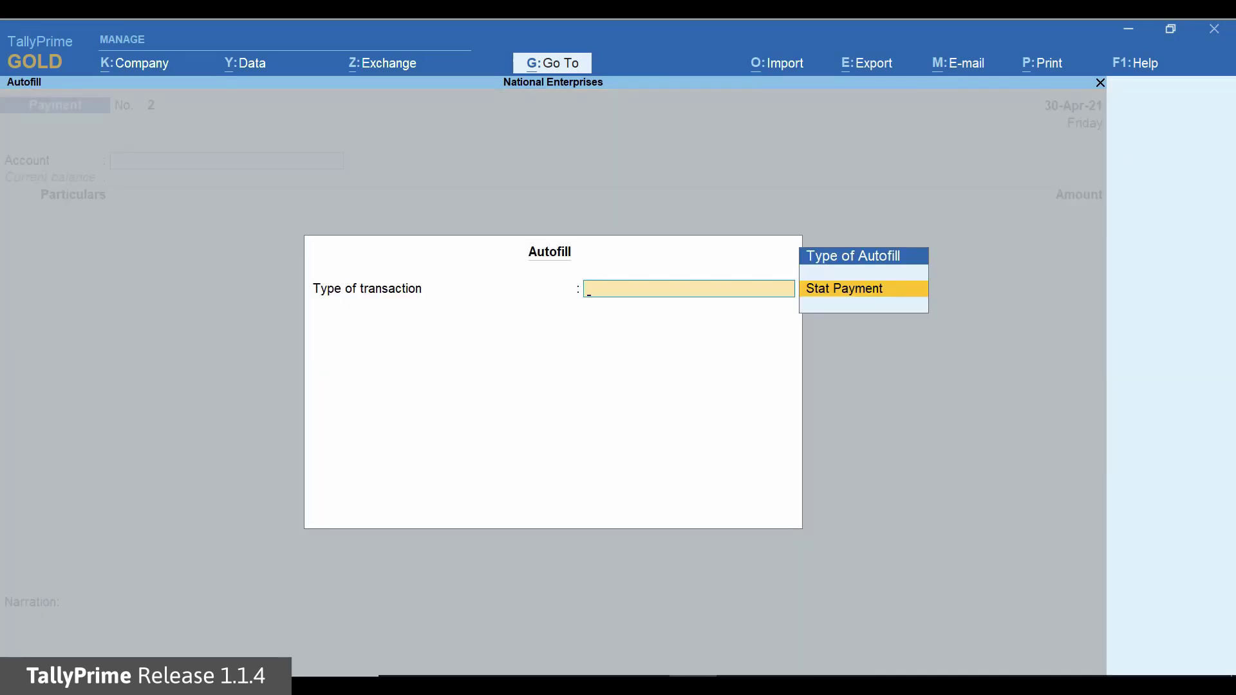
{"action": "key", "text": "Return"}
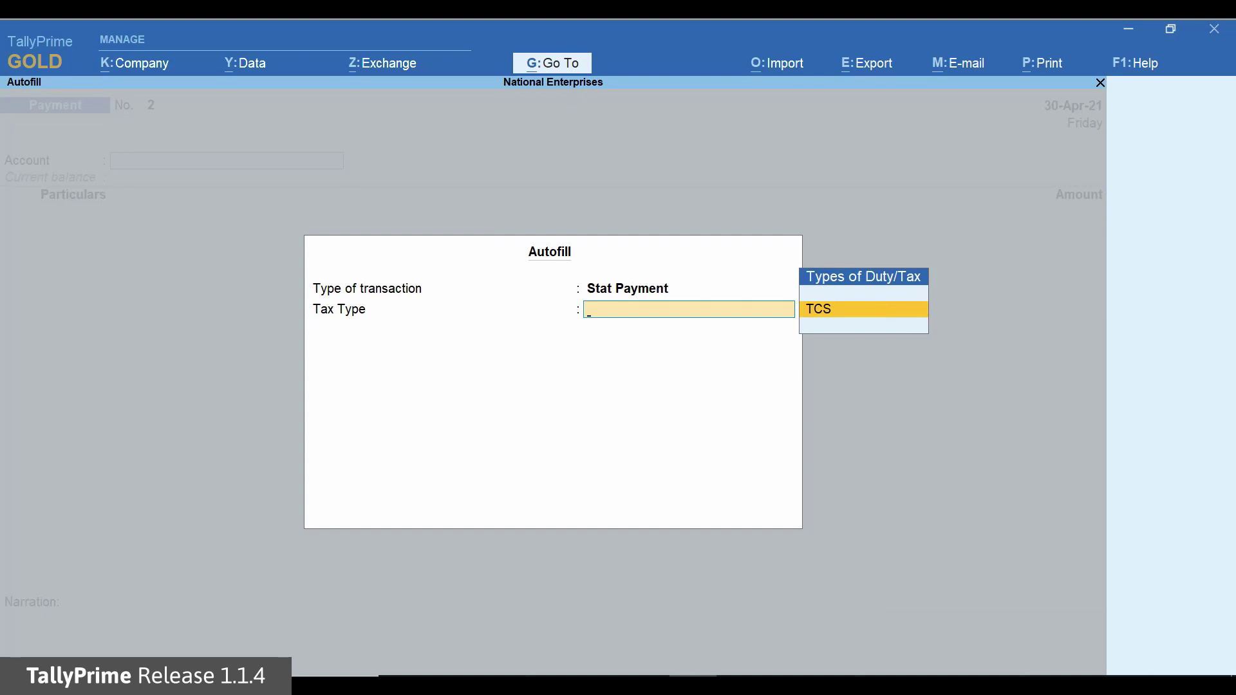
{"action": "key", "text": "Return"}
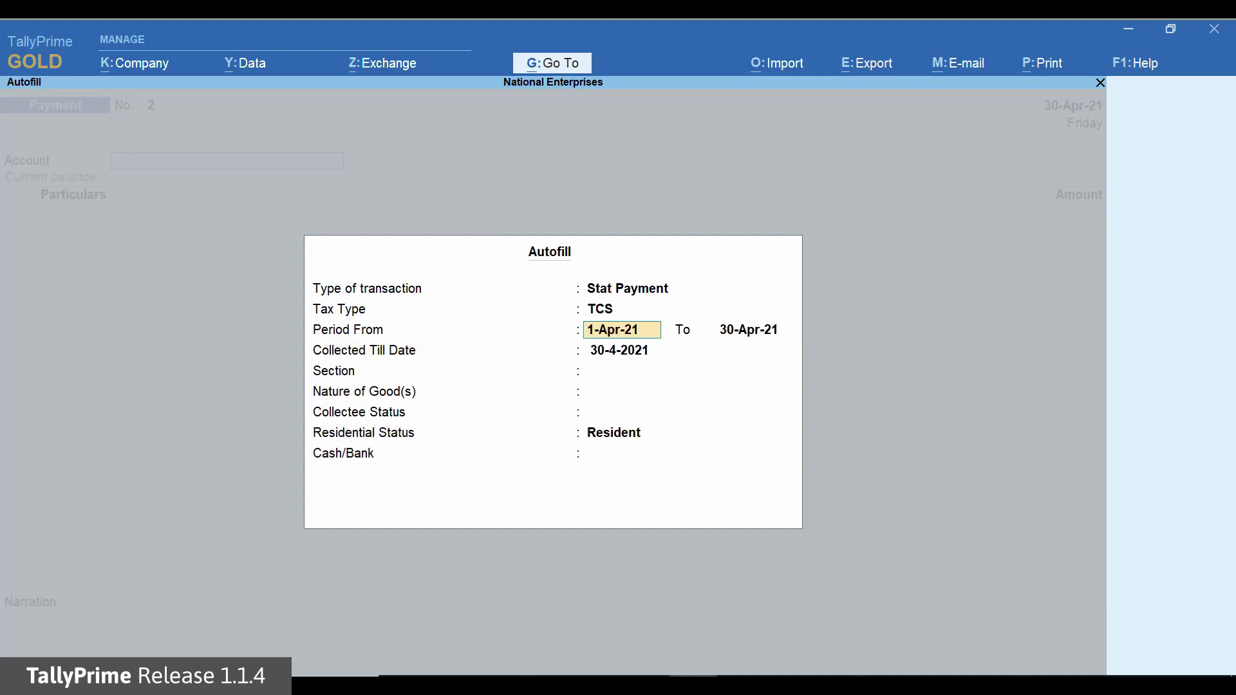
{"action": "key", "text": "Return"}
{"action": "type", "text": "30-6"}
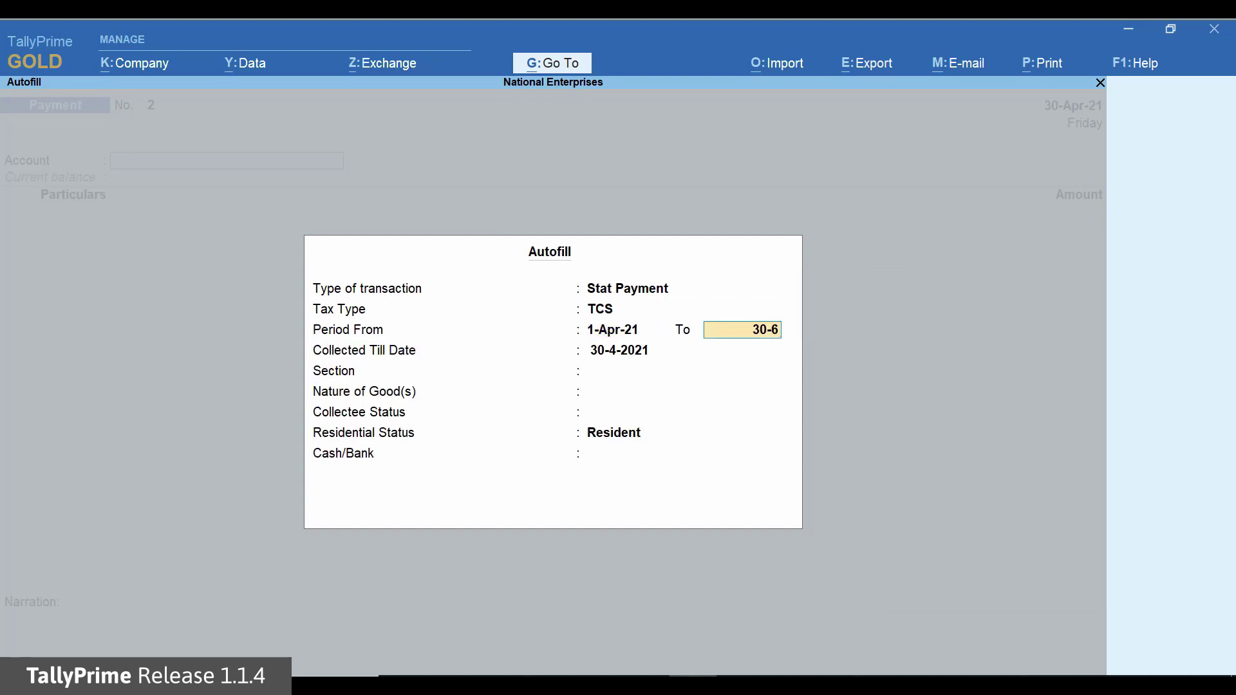
{"action": "key", "text": "Return"}
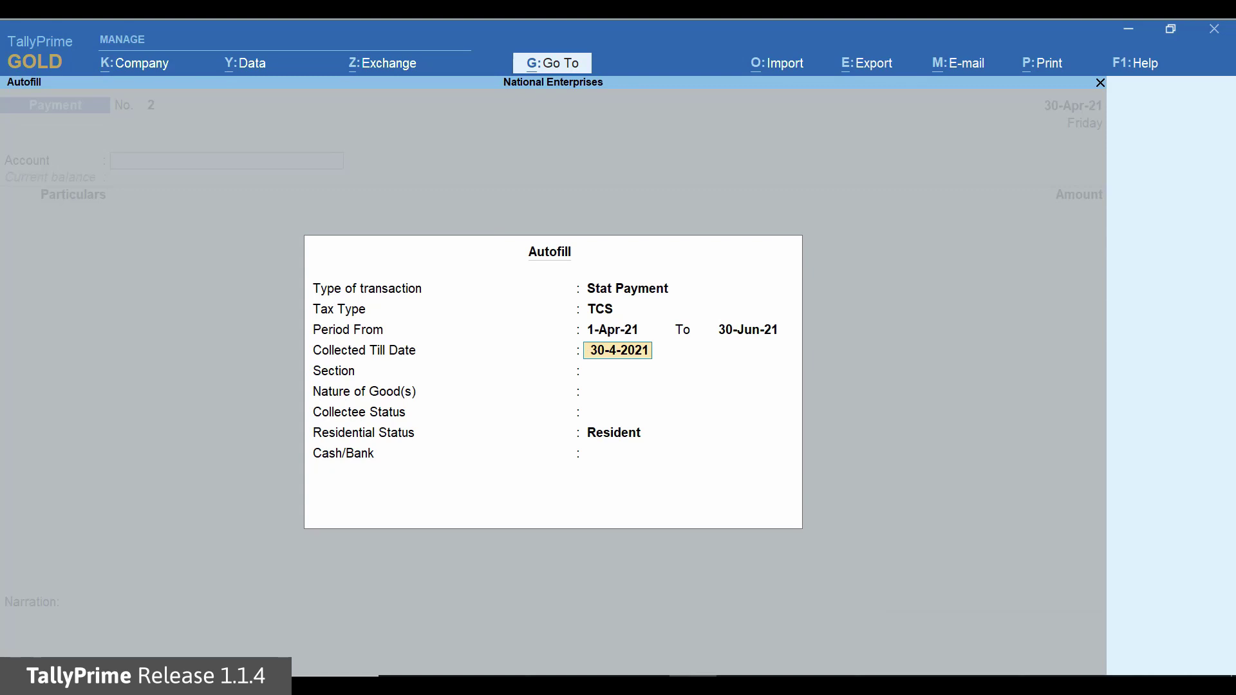
{"action": "key", "text": "Return"}
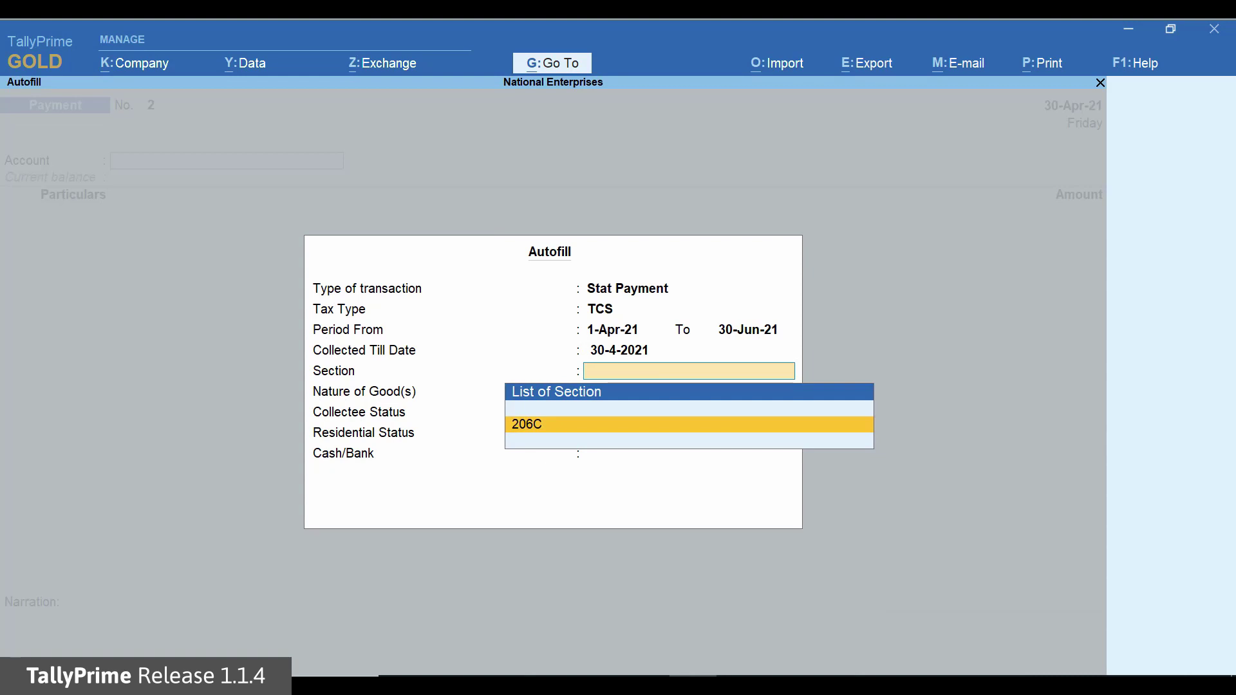
{"action": "key", "text": "Return"}
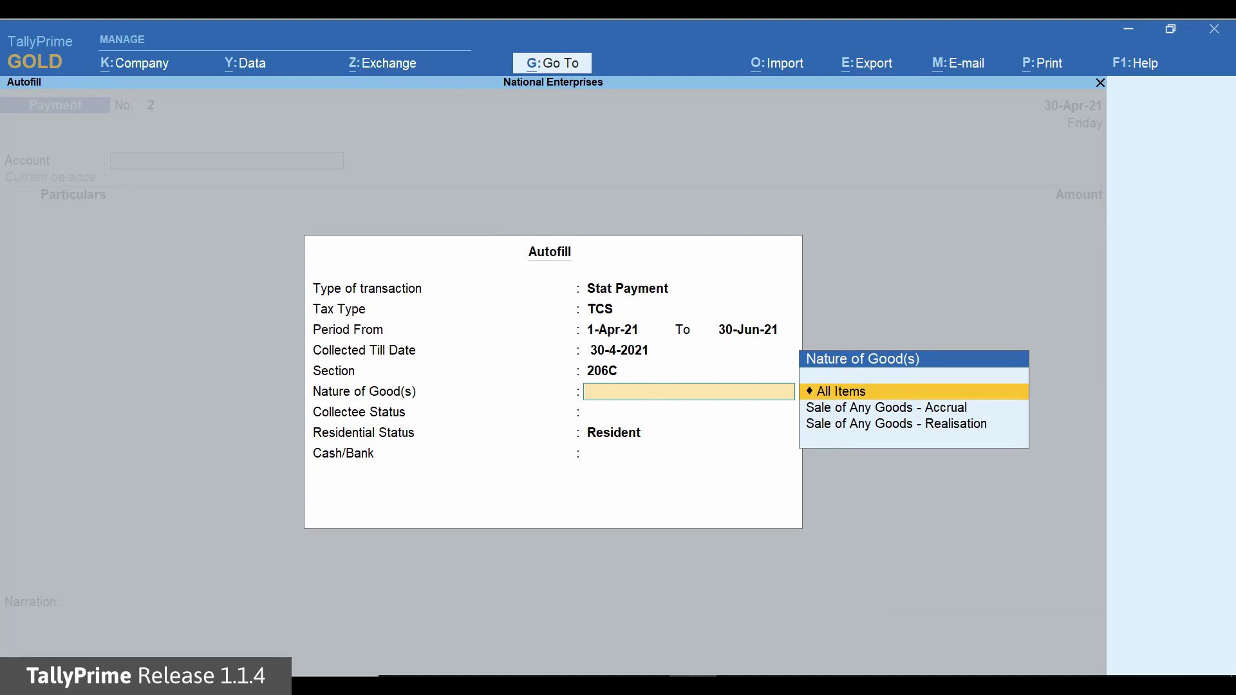
Set nature of goods, collectee status and residential status to All Items, and fill the payment from HDFC Bank
{"action": "key", "text": "Return"}
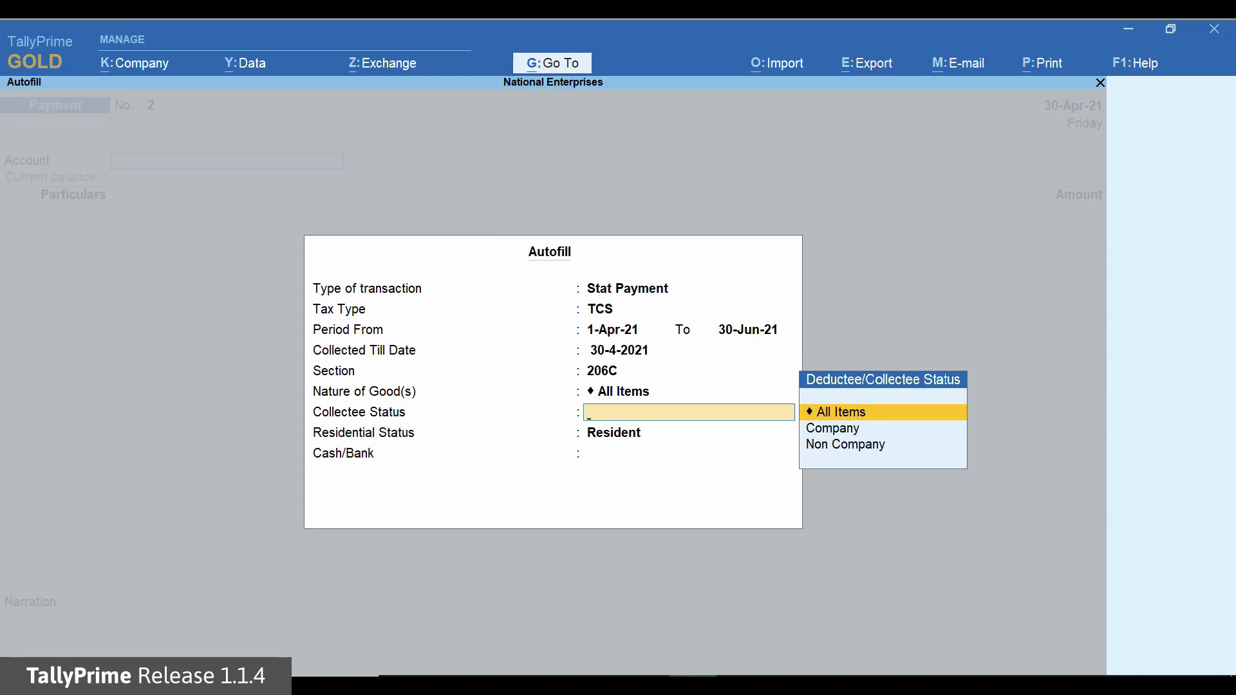
{"action": "key", "text": "Return"}
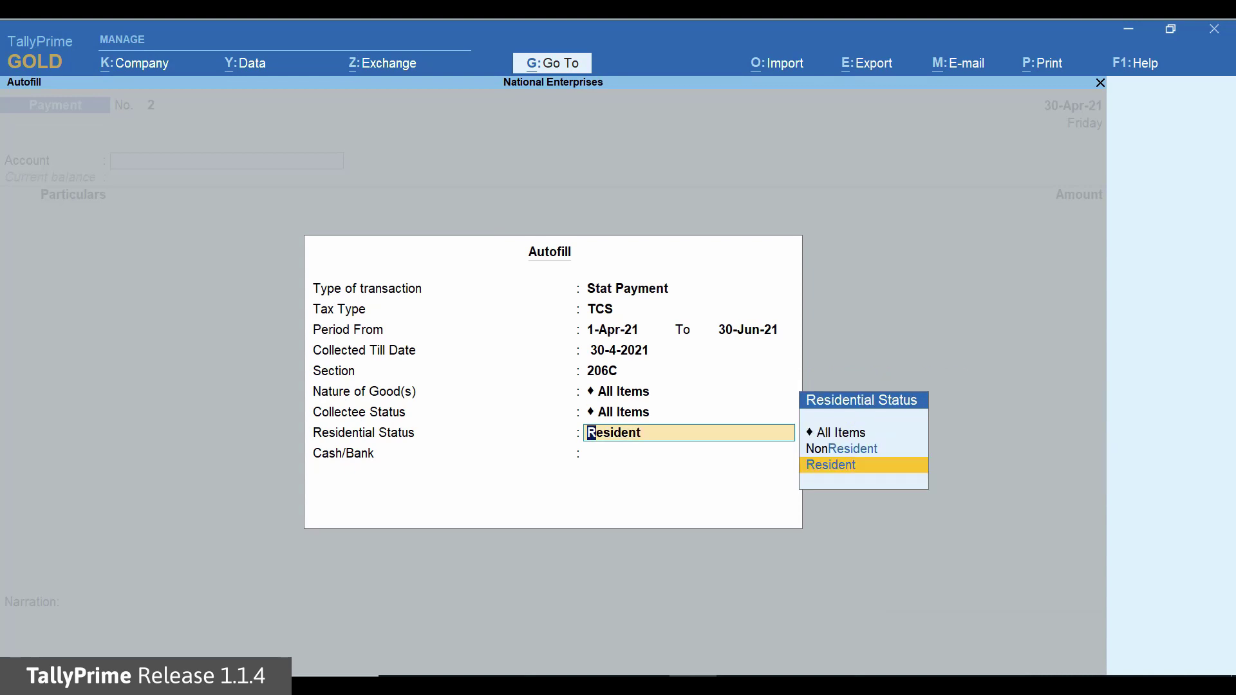
{"action": "key", "text": "Up"}
{"action": "key", "text": "Up"}
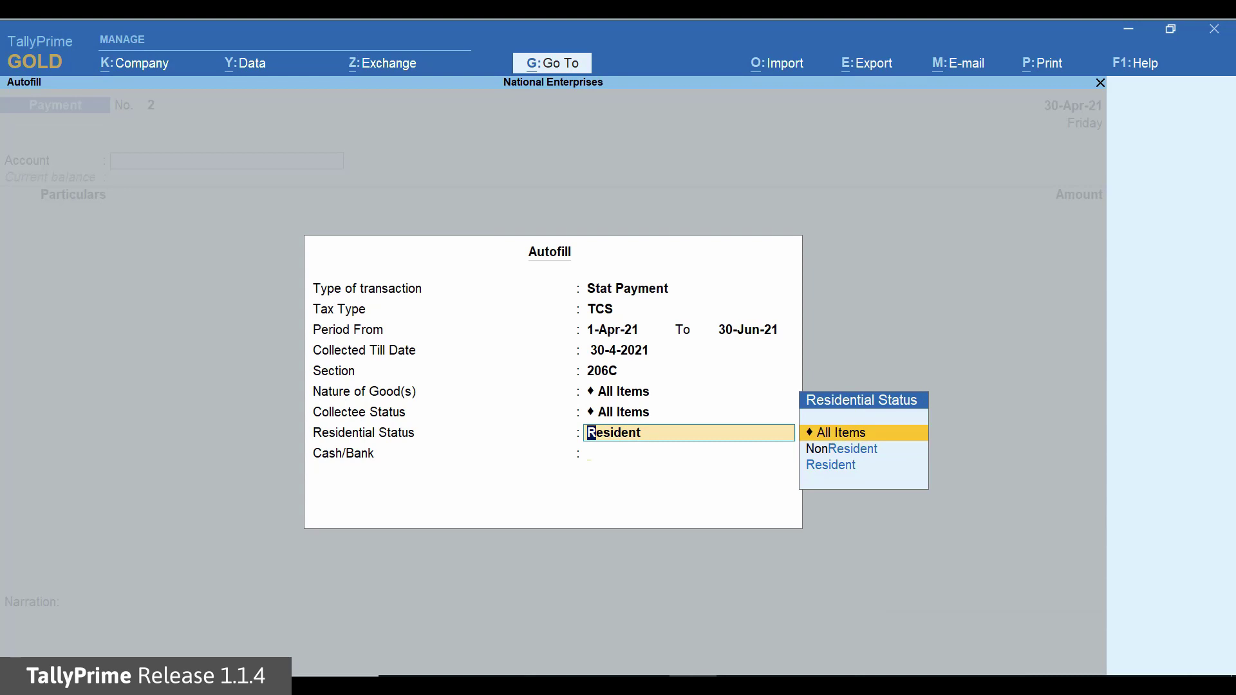
{"action": "key", "text": "Return"}
{"action": "key", "text": "Down"}
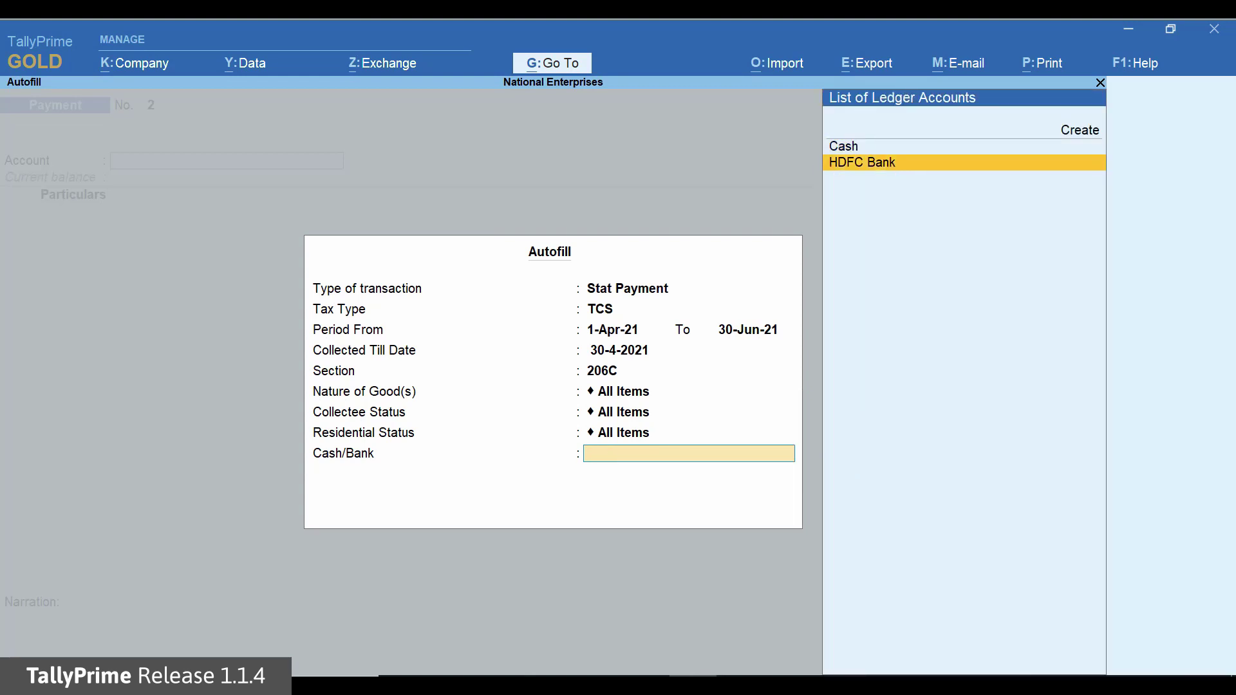
{"action": "key", "text": "Return"}
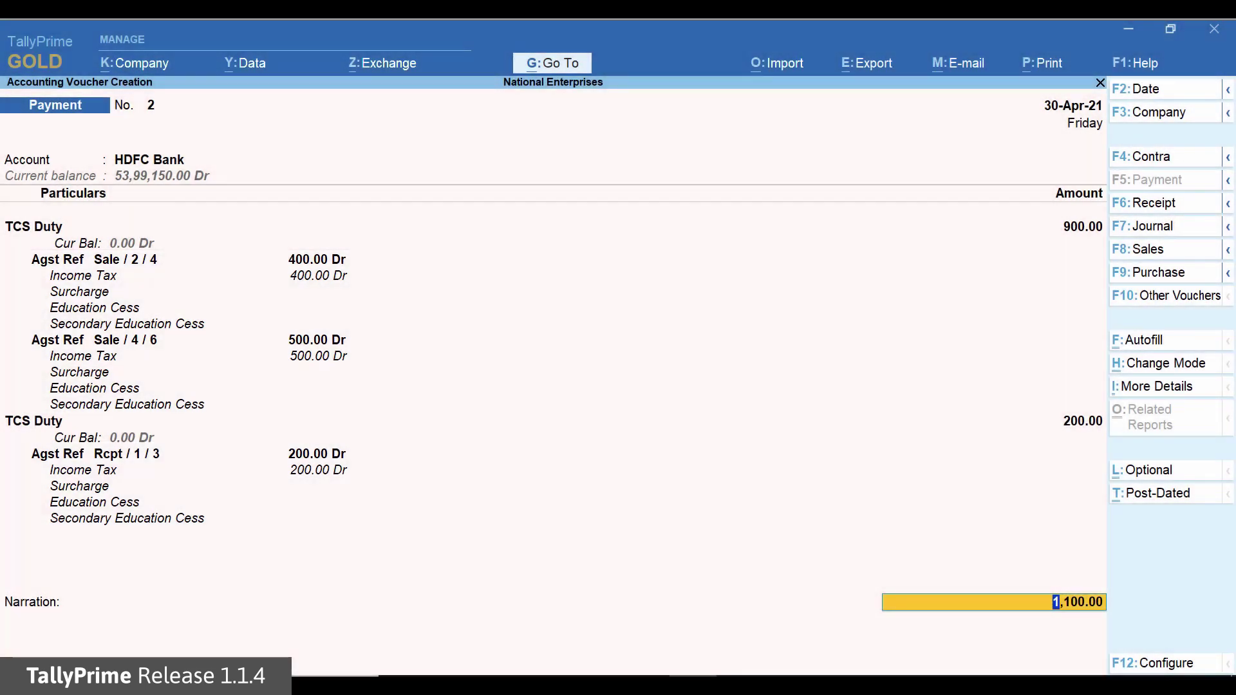
In the HDFC Bank allocation, enter cheque instrument number 567432 dated 30-Apr-21 and accept the allocation of the TCS payment
{"action": "key", "text": "Return"}
{"action": "key", "text": "Return"}
{"action": "key", "text": "Return"}
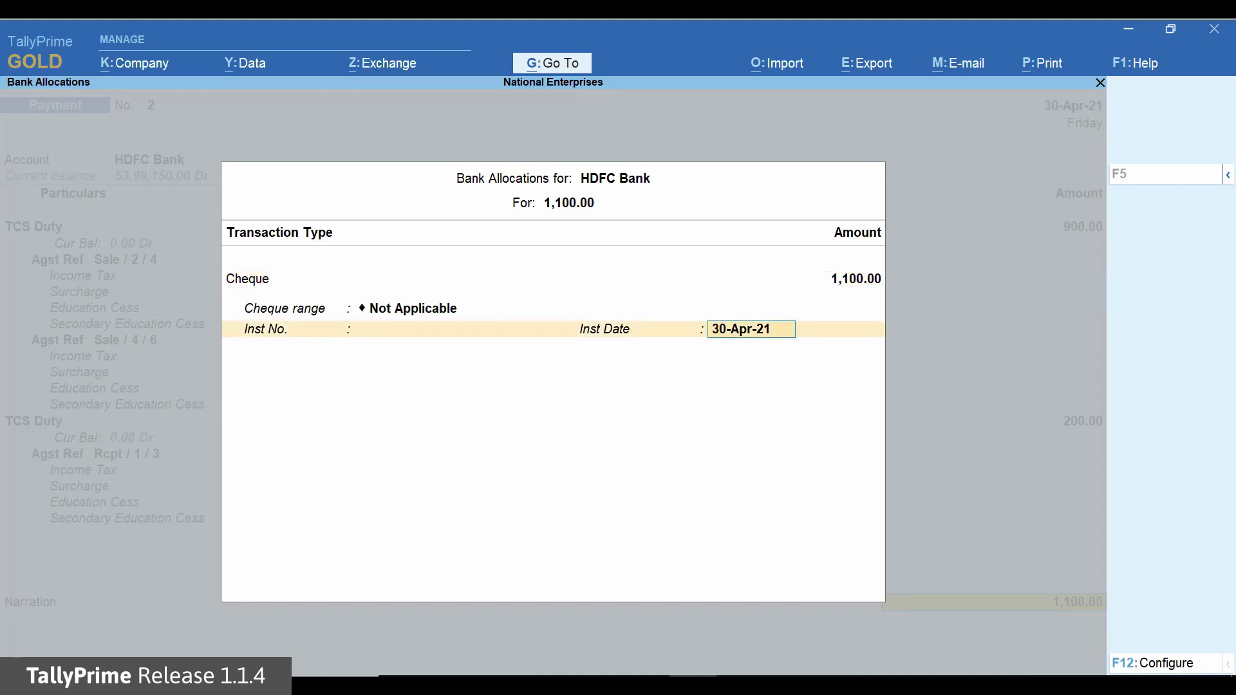
{"action": "key", "text": "BackSpace"}
{"action": "type", "text": "567432"}
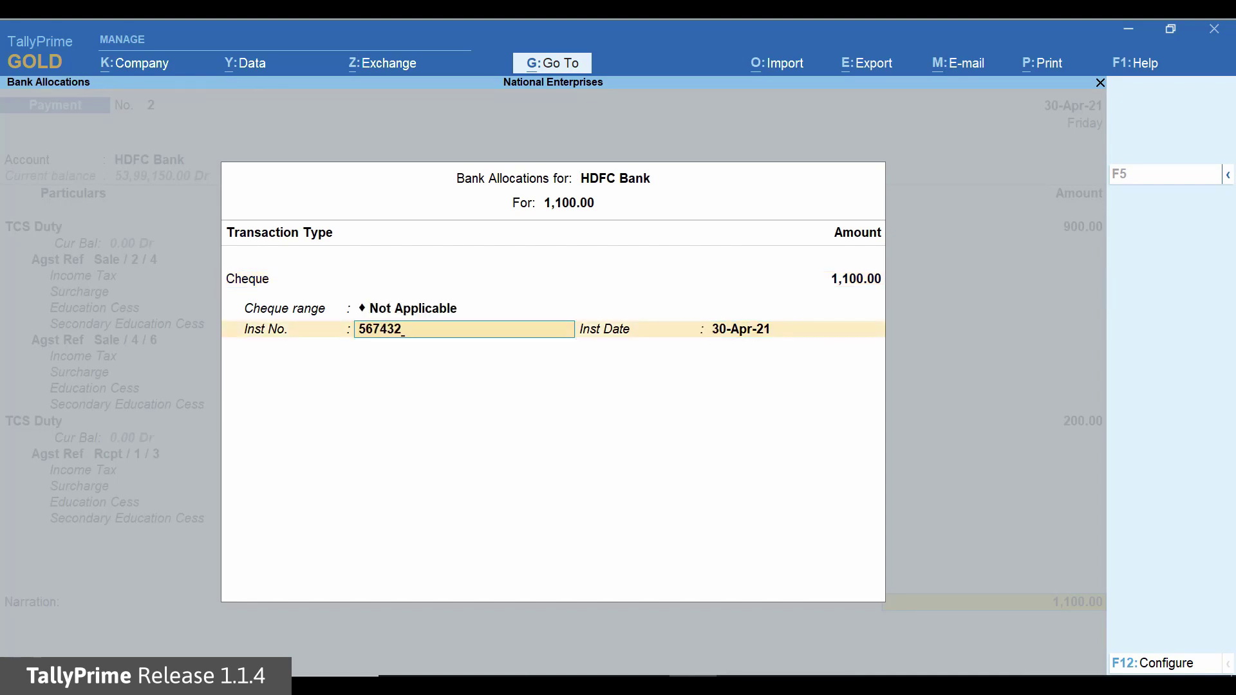
{"action": "key", "text": "Return"}
{"action": "key", "text": "Return"}
{"action": "key", "text": "Return"}
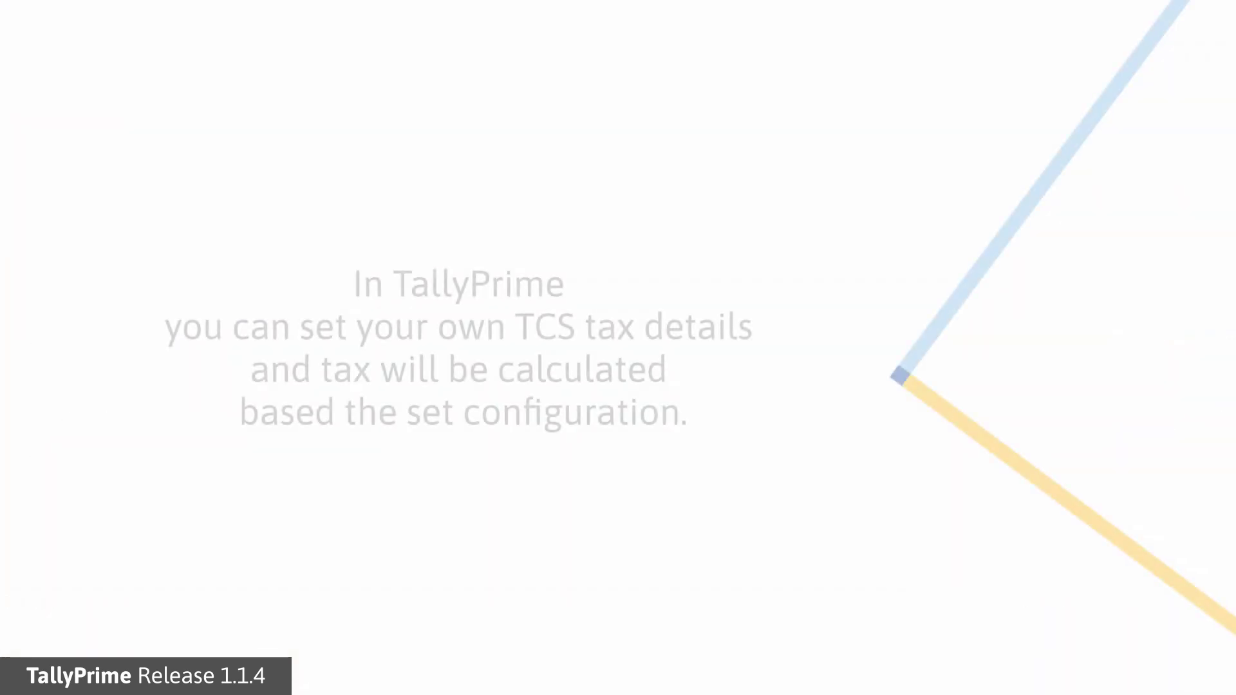